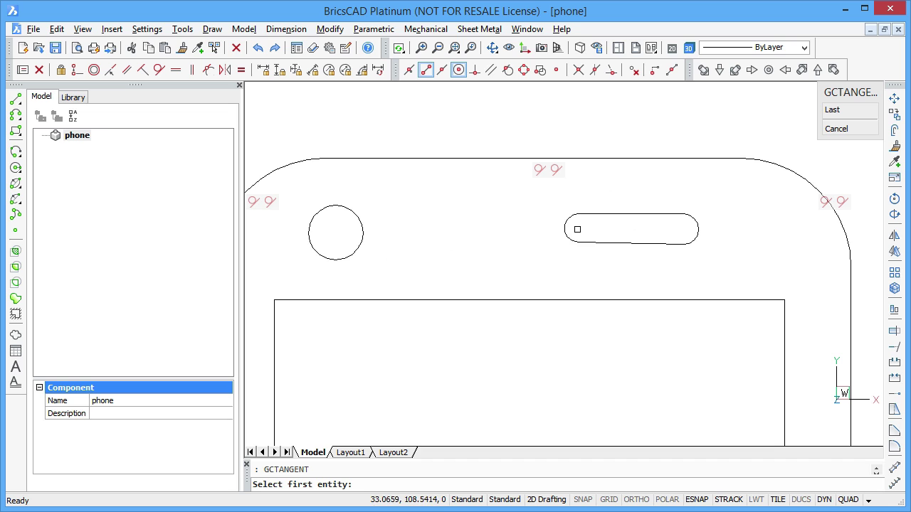
# Apply tangent constraints between the straight edges and rounded ends of the speaker slot at all four joints
pyautogui.click(567, 228)
pyautogui.click(597, 212)
pyautogui.press('Return')
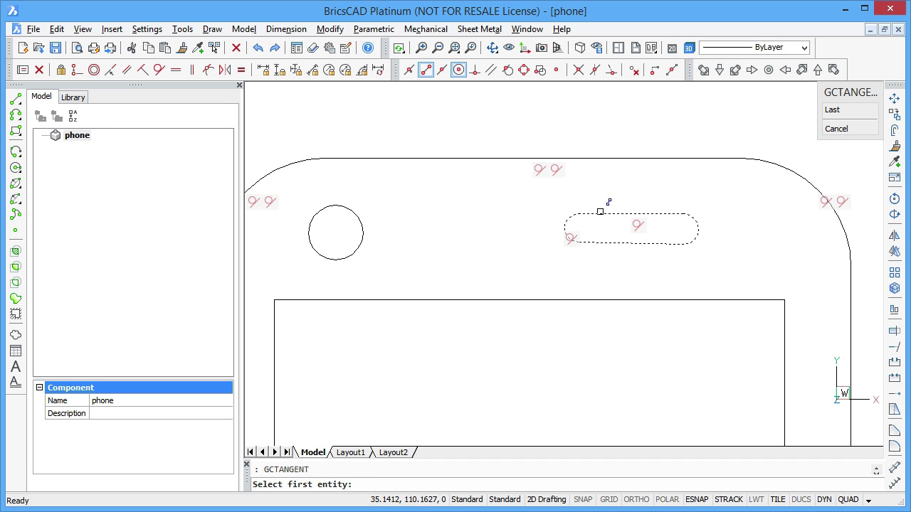
pyautogui.click(681, 219)
pyautogui.click(696, 226)
pyautogui.press('Return')
pyautogui.click(696, 222)
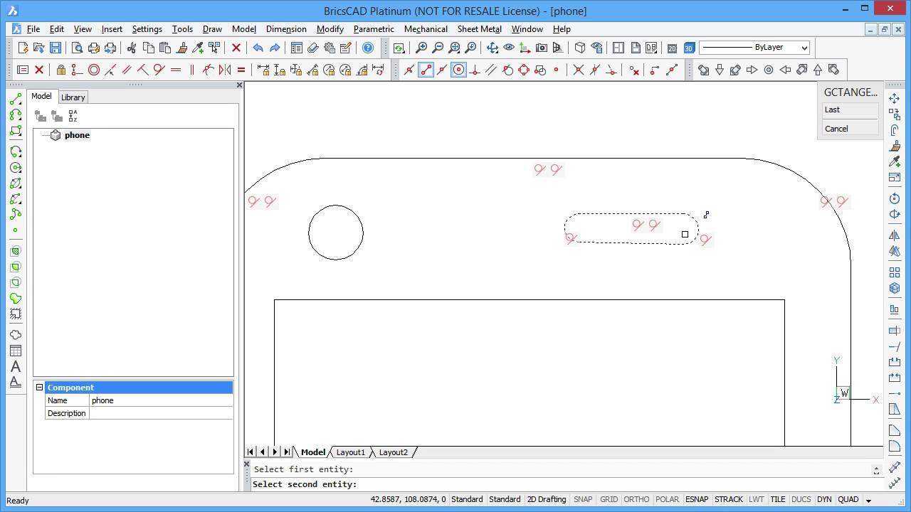
pyautogui.click(669, 244)
pyautogui.press('Return')
pyautogui.click(615, 243)
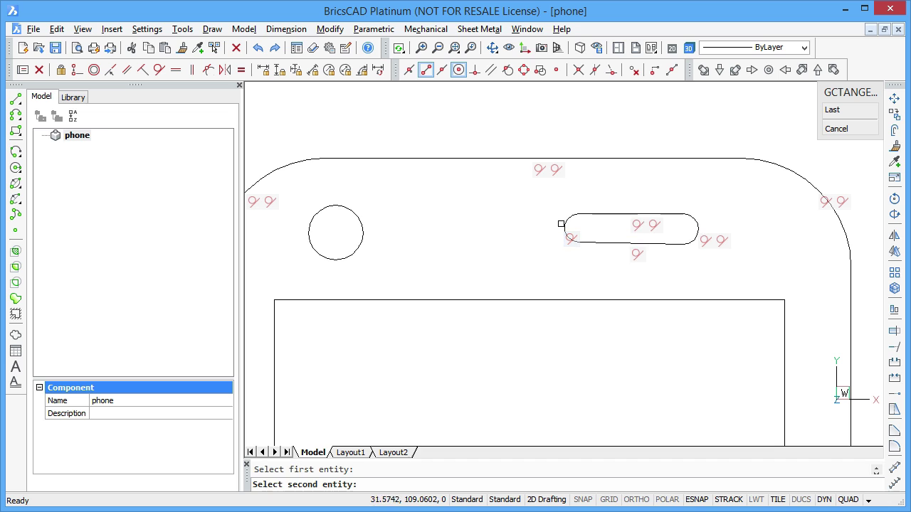
pyautogui.click(563, 221)
pyautogui.press('Return')
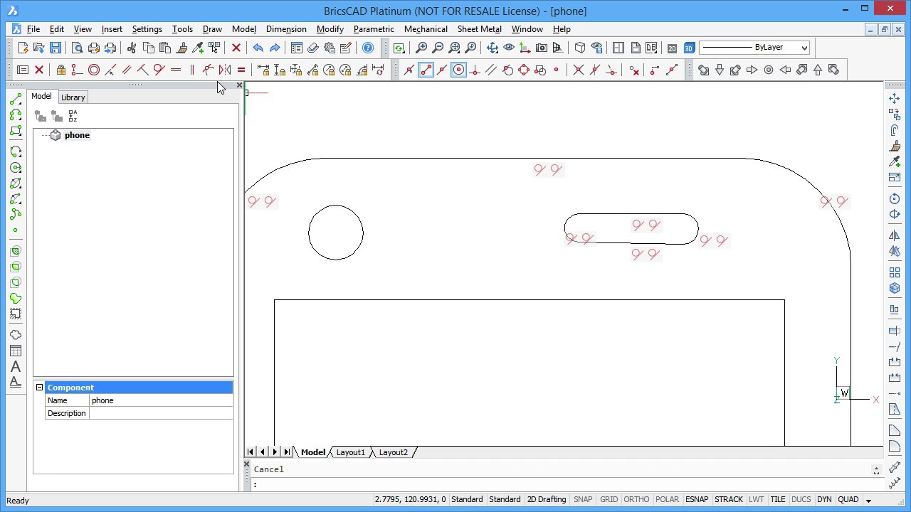
# Constrain the speaker slot's lower edge horizontal and make its upper and lower edges parallel
pyautogui.click(176, 69)
pyautogui.click(621, 244)
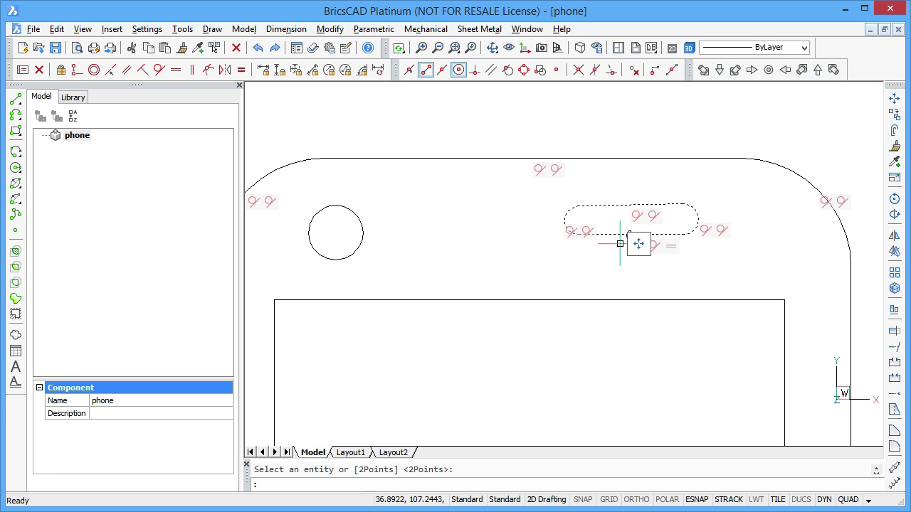
pyautogui.press('Escape')
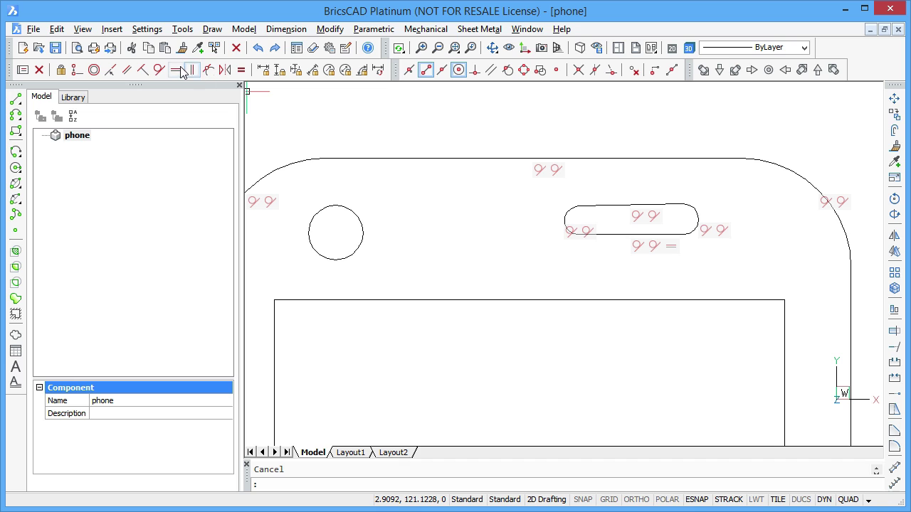
pyautogui.click(127, 69)
pyautogui.click(618, 205)
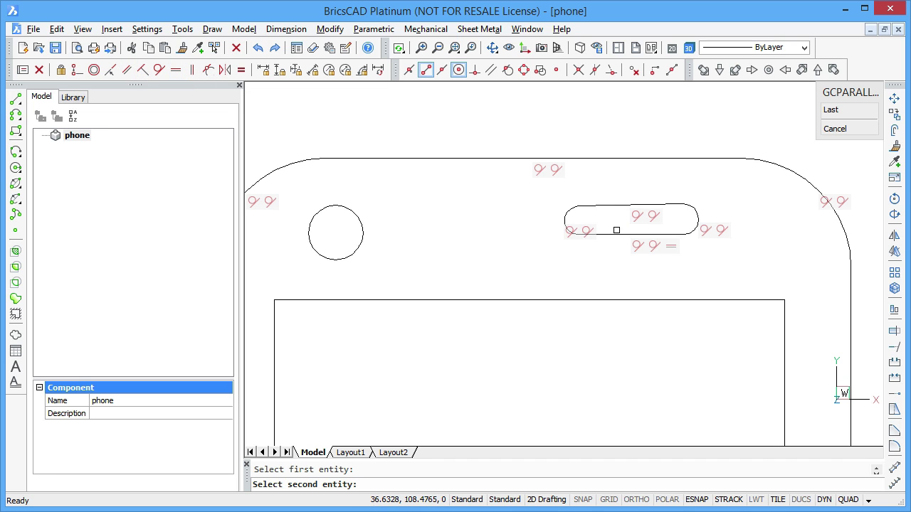
pyautogui.click(616, 230)
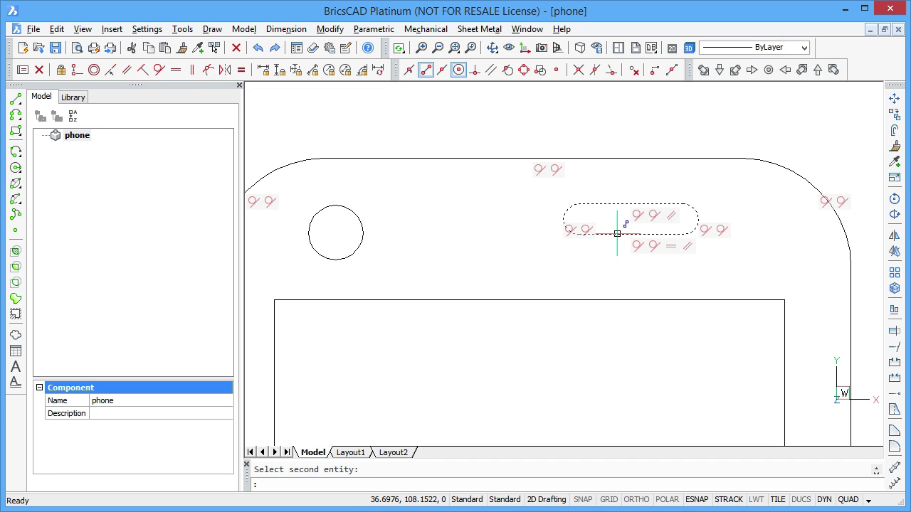
# Hide the geometric constraint glyphs for all entities of the phone drawing
pyautogui.middleClick(537, 260)
pyautogui.scroll(-1, 535, 261)
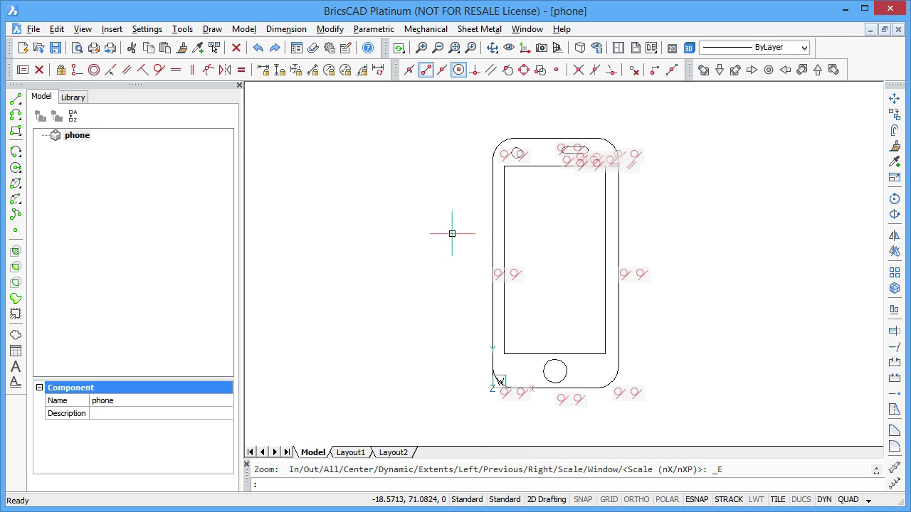
pyautogui.click(22, 69)
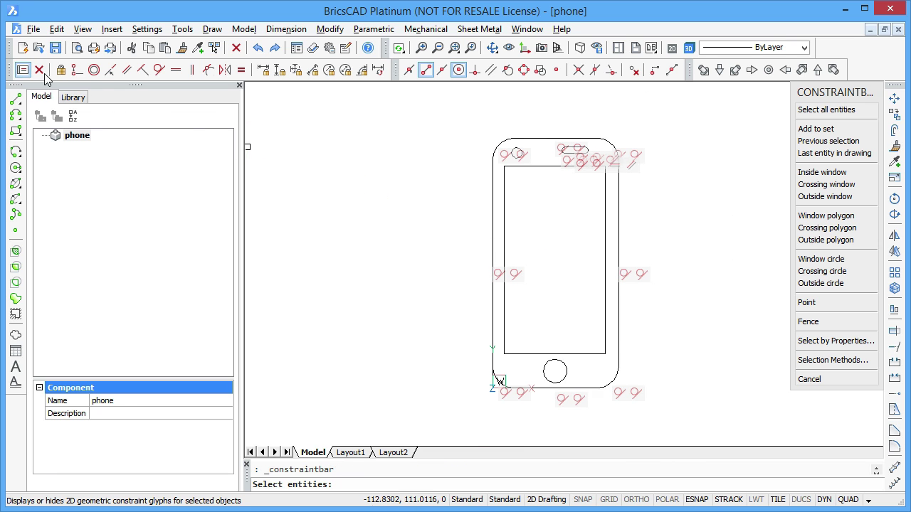
pyautogui.click(468, 114)
pyautogui.click(696, 416)
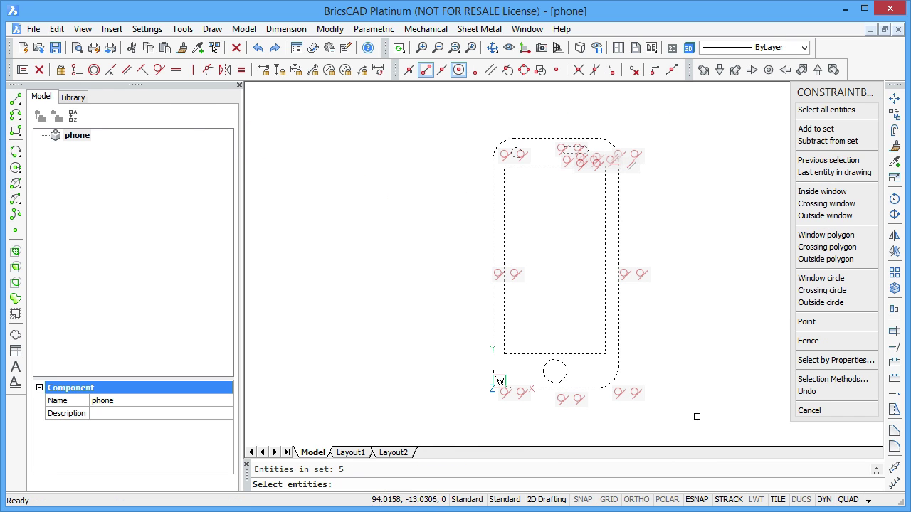
pyautogui.rightClick(721, 336)
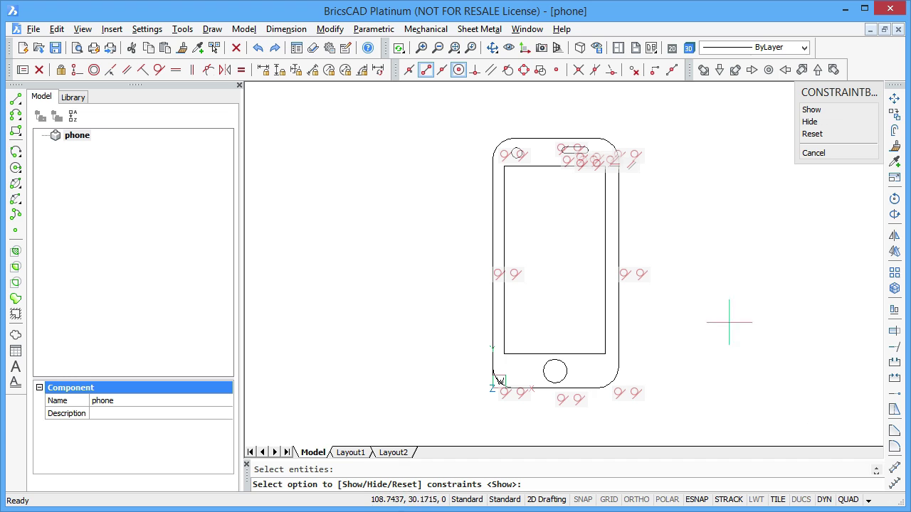
pyautogui.click(807, 122)
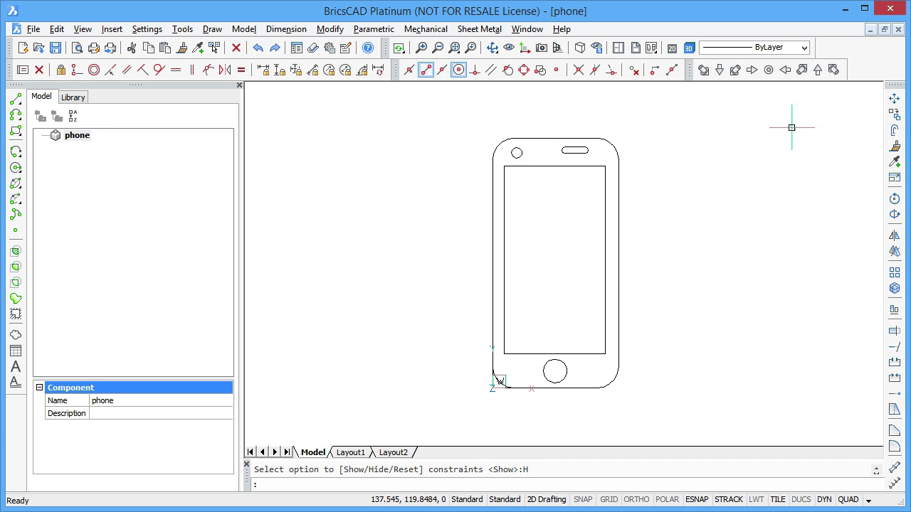
# Set the lineweight of all phone entities to 0.30 mm and turn on lineweight display
pyautogui.click(484, 113)
pyautogui.click(649, 399)
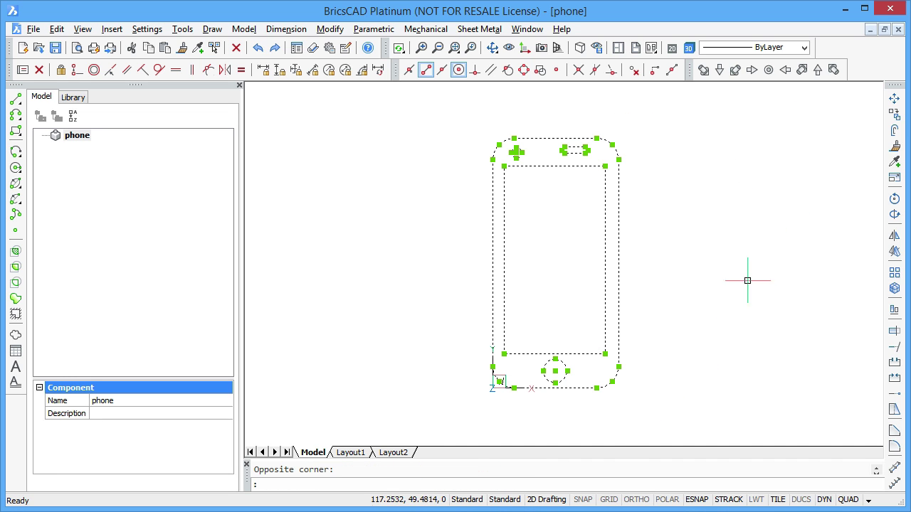
pyautogui.click(773, 48)
pyautogui.click(753, 241)
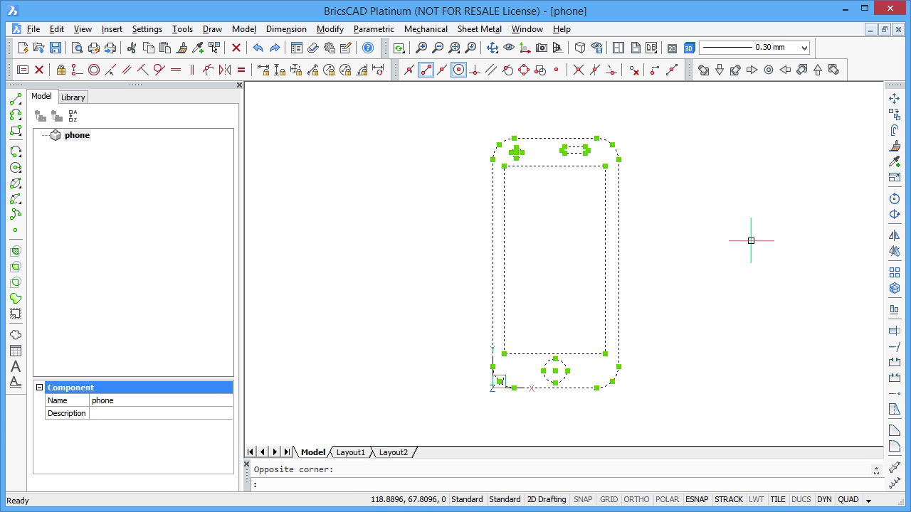
pyautogui.press('Escape')
pyautogui.click(756, 501)
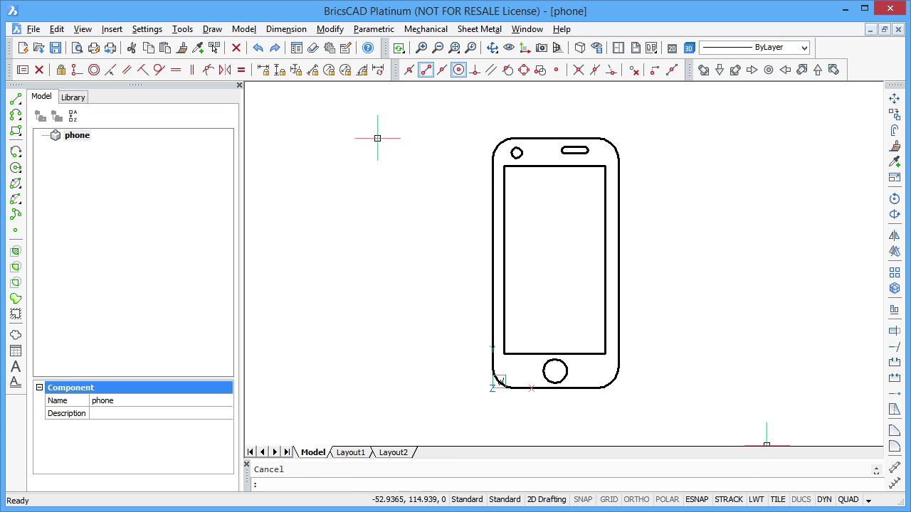
# Add an aligned two-line dimensional constraint between the phone outline's top and bottom edges, placed left of the phone, accepting the default value
pyautogui.click(314, 70)
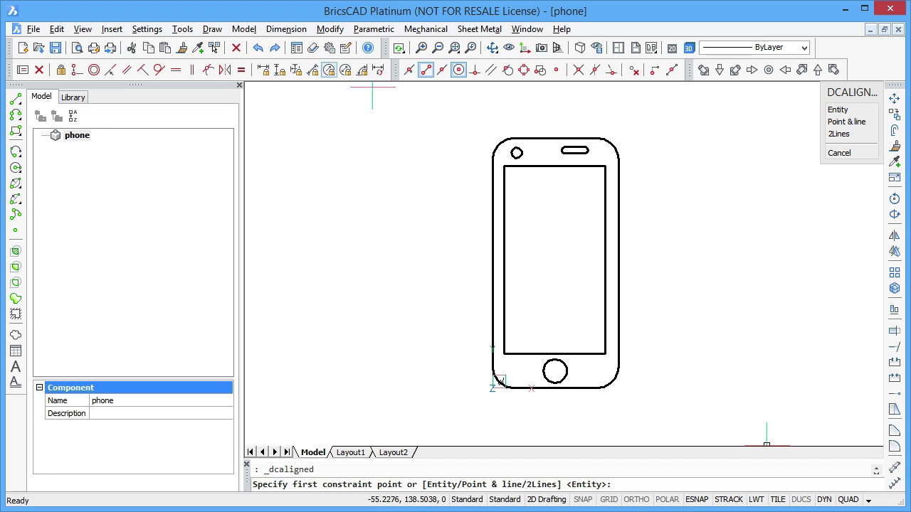
pyautogui.click(839, 134)
pyautogui.click(546, 139)
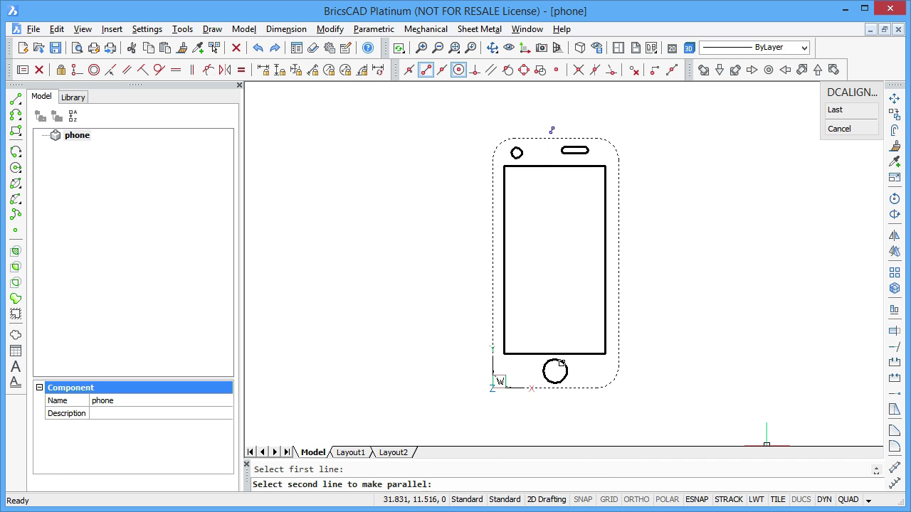
pyautogui.click(553, 388)
pyautogui.click(442, 281)
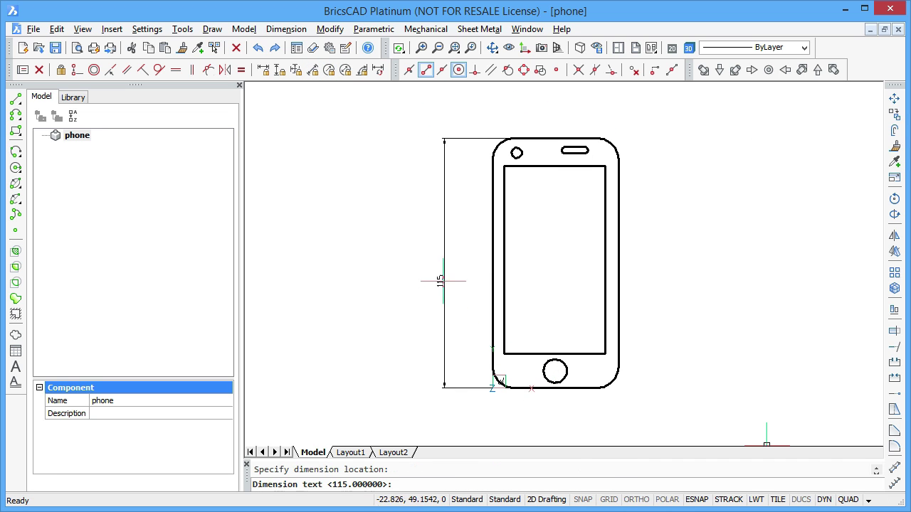
pyautogui.press('Return')
# Rename the parameter of the phone's overall vertical dimension to height
pyautogui.click(99, 158)
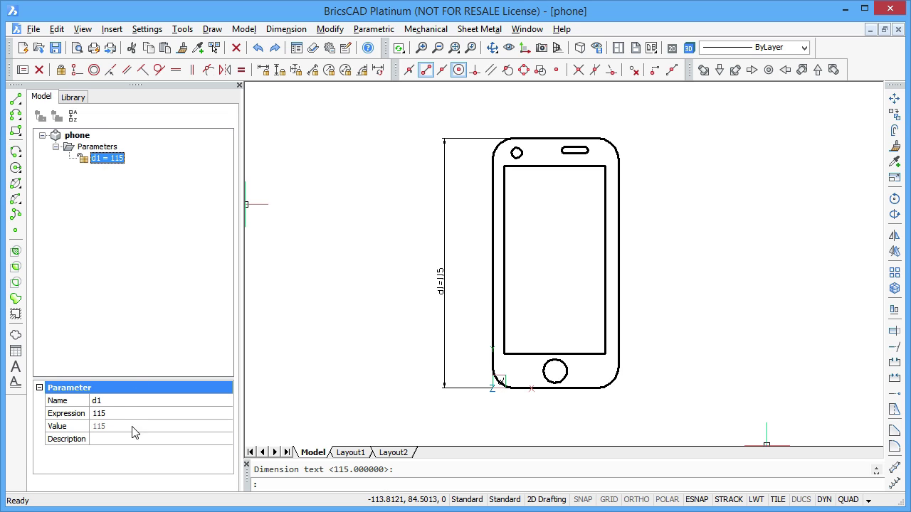
pyautogui.click(118, 402)
pyautogui.write('height')
pyautogui.press('Return')
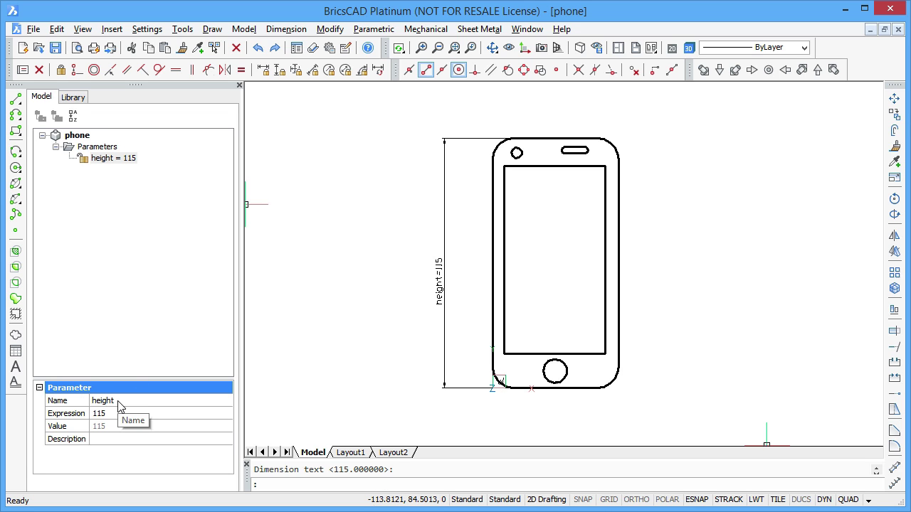
# Constrain the distance between the phone's top edge and the screen's top edge to 20 with an aligned two-line dimension
pyautogui.click(313, 70)
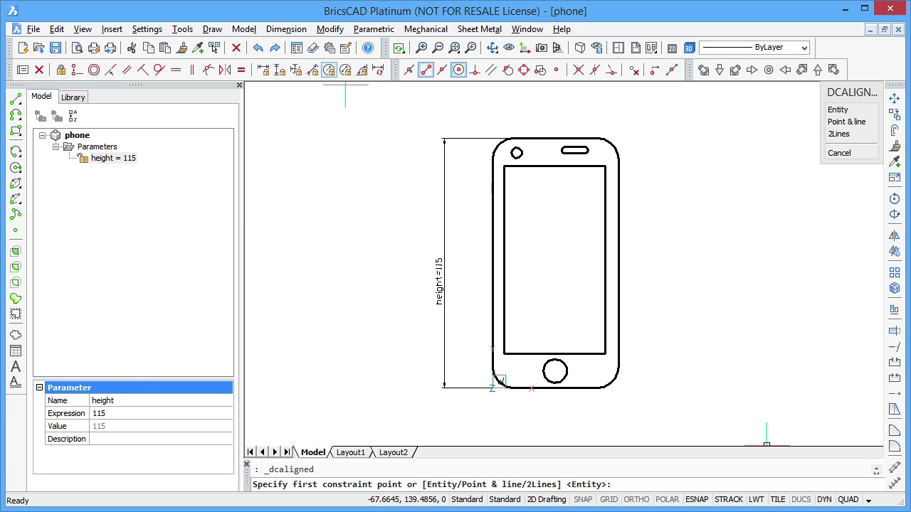
pyautogui.click(838, 135)
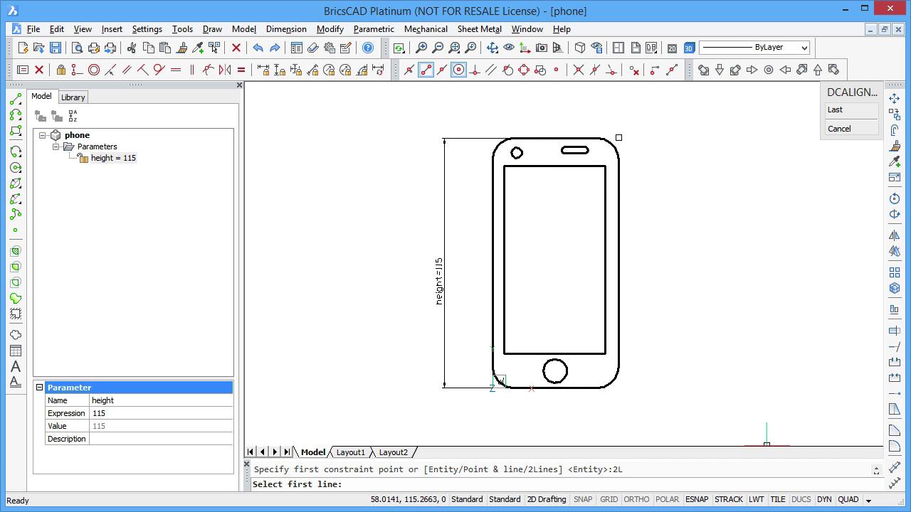
pyautogui.click(618, 138)
pyautogui.click(584, 166)
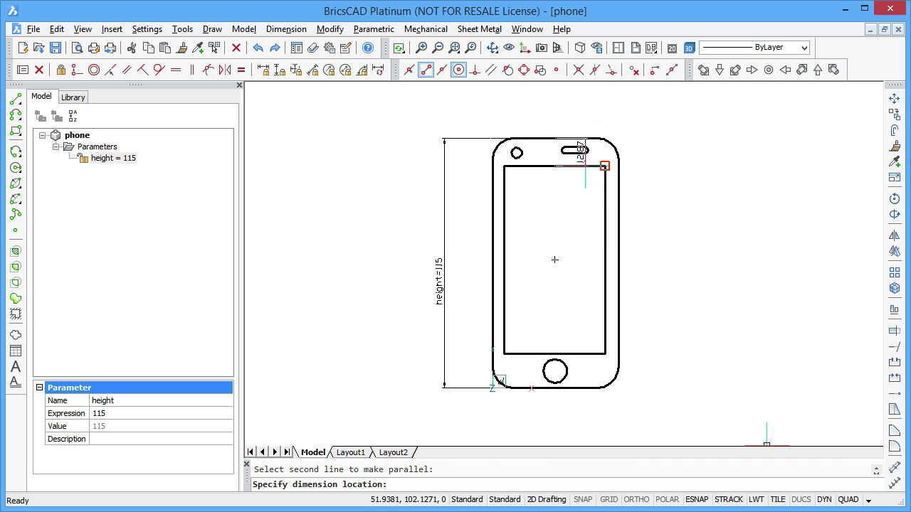
pyautogui.click(470, 176)
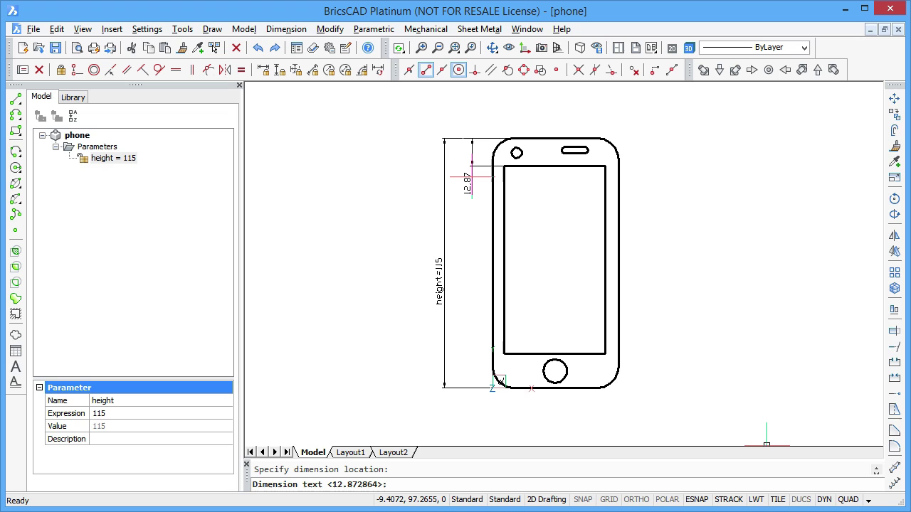
pyautogui.write('20')
pyautogui.press('Return')
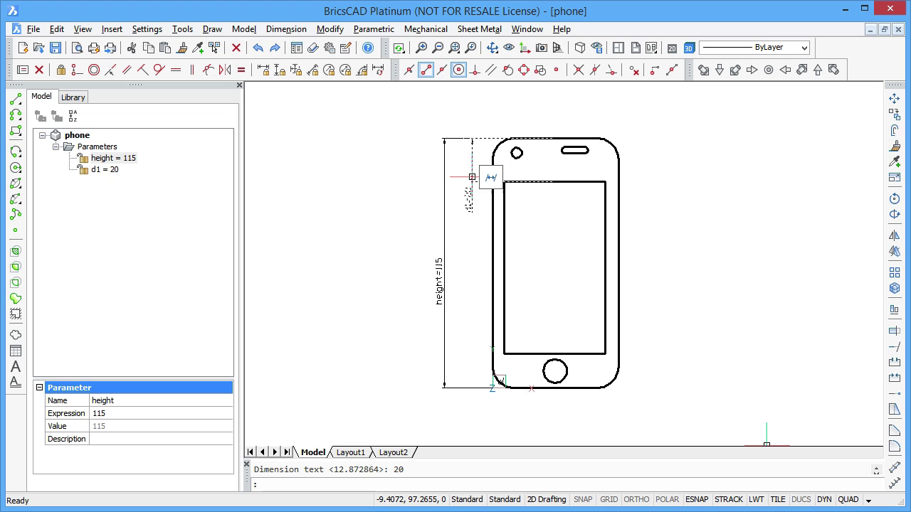
# Rename the parameter of the distance above the screen to border_height
pyautogui.click(112, 171)
pyautogui.click(124, 400)
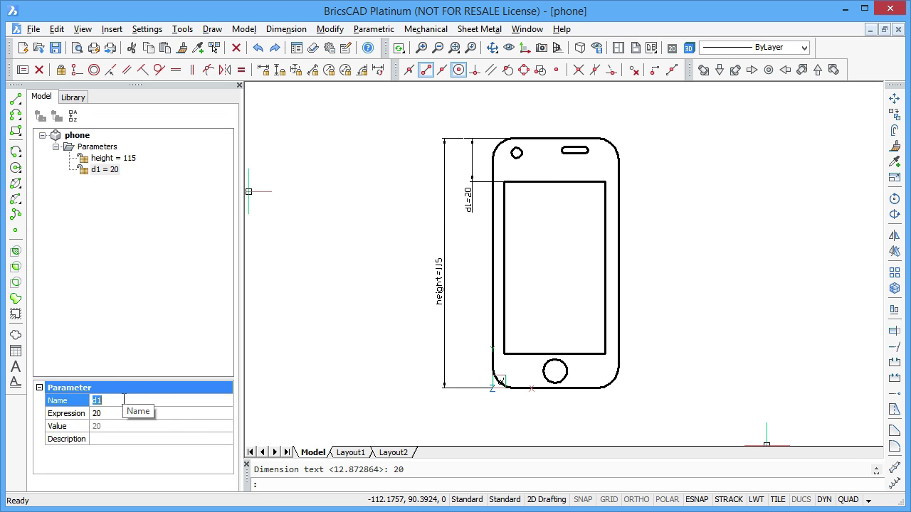
pyautogui.write('border_height')
pyautogui.press('Return')
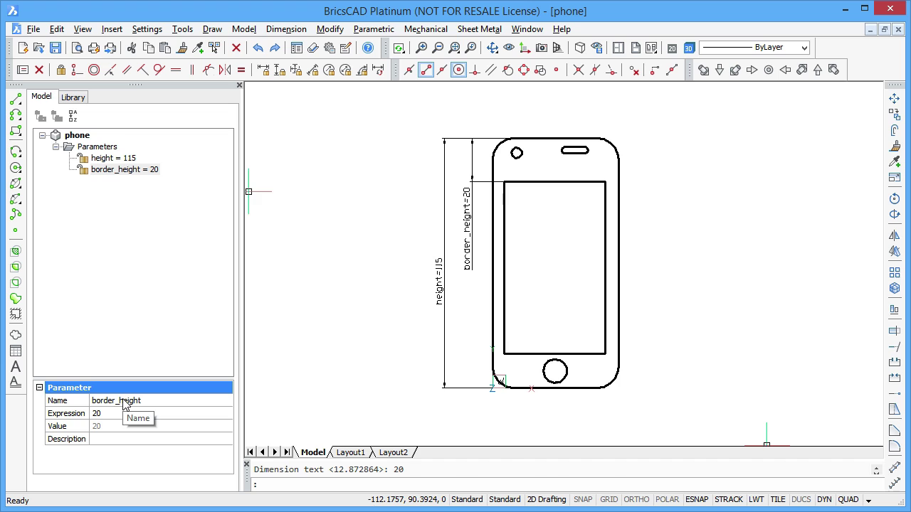
# Constrain the distance between the screen rectangle's top and bottom edges to 75 with an aligned two-line dimension
pyautogui.click(311, 69)
pyautogui.click(555, 183)
pyautogui.click(569, 353)
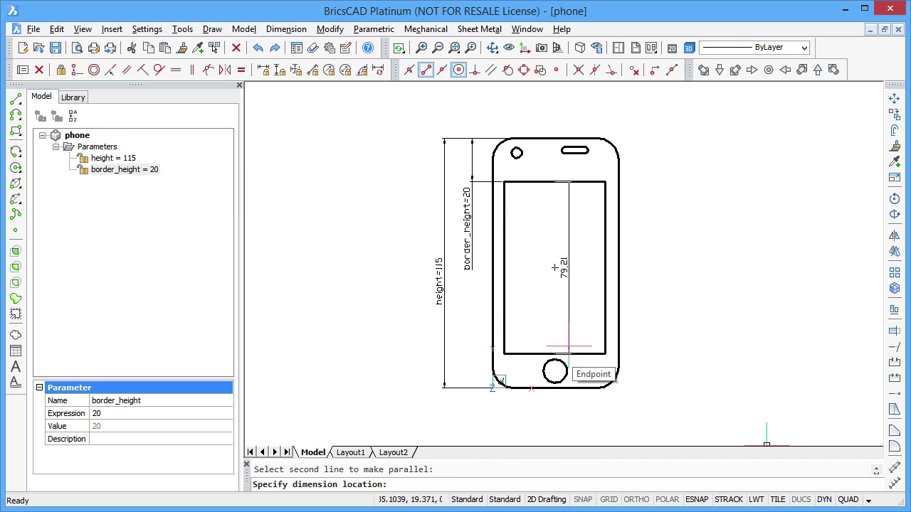
pyautogui.click(471, 322)
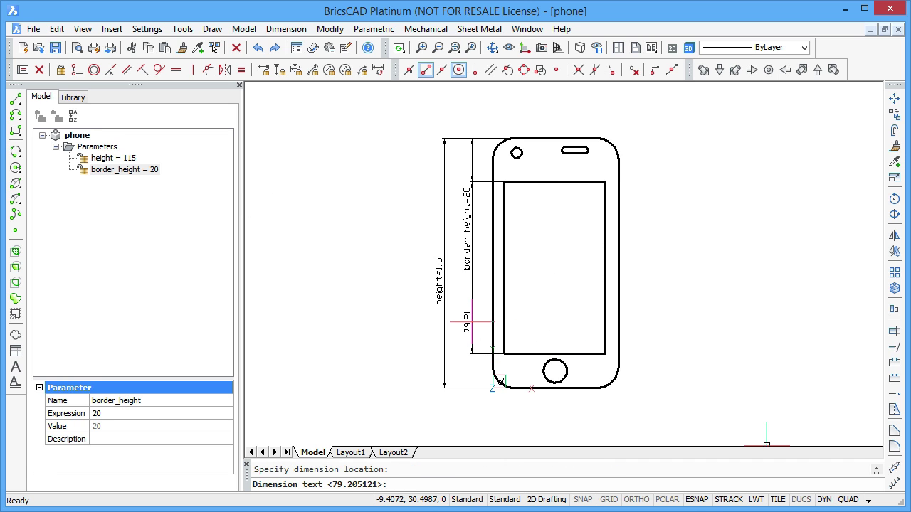
pyautogui.write('75')
pyautogui.press('Return')
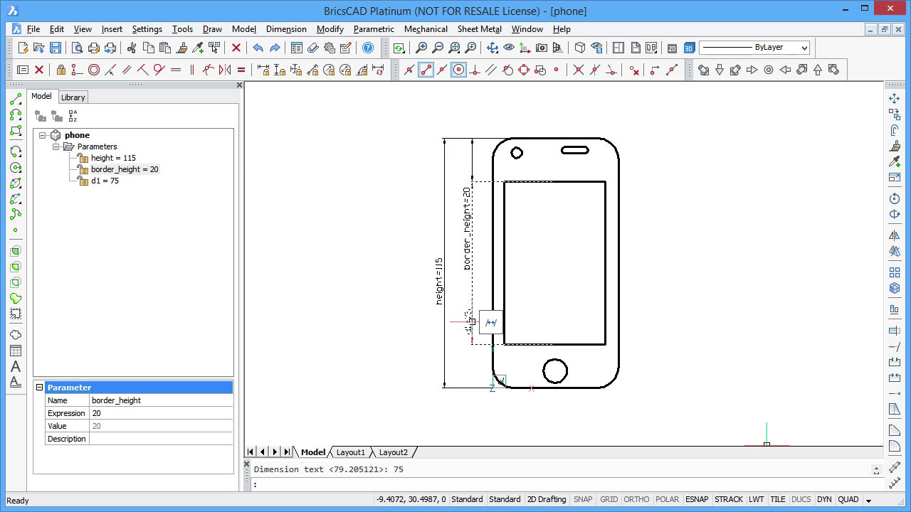
# Rename the parameter of the screen rectangle's vertical dimension to screen_height and clear the selection
pyautogui.click(109, 182)
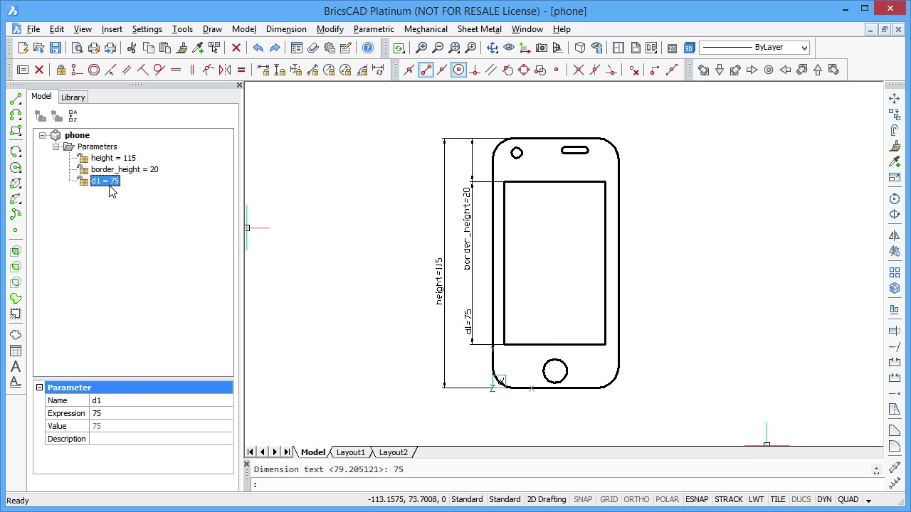
pyautogui.click(135, 402)
pyautogui.write('screen_height')
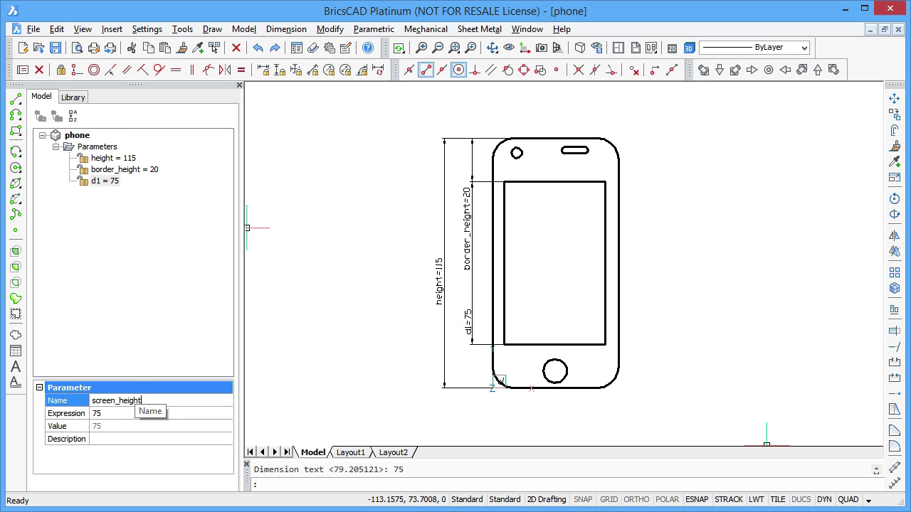
pyautogui.press('Return')
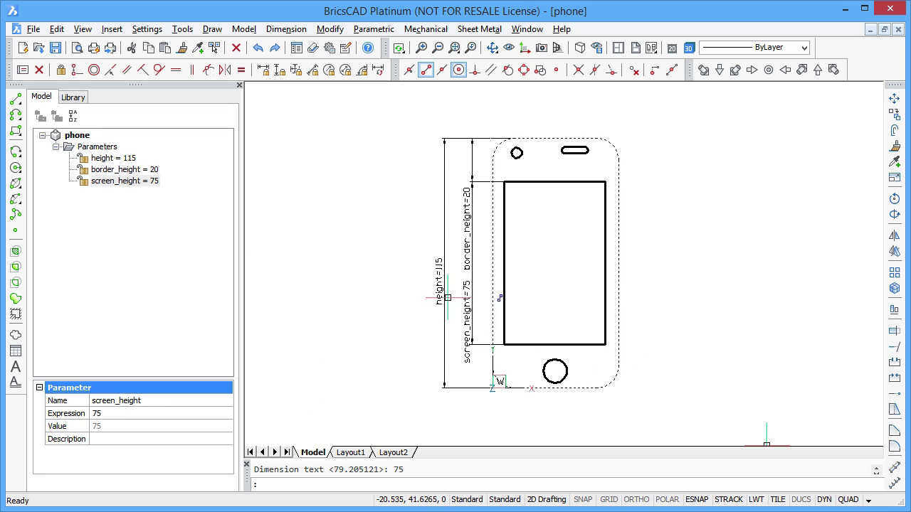
pyautogui.press('Escape')
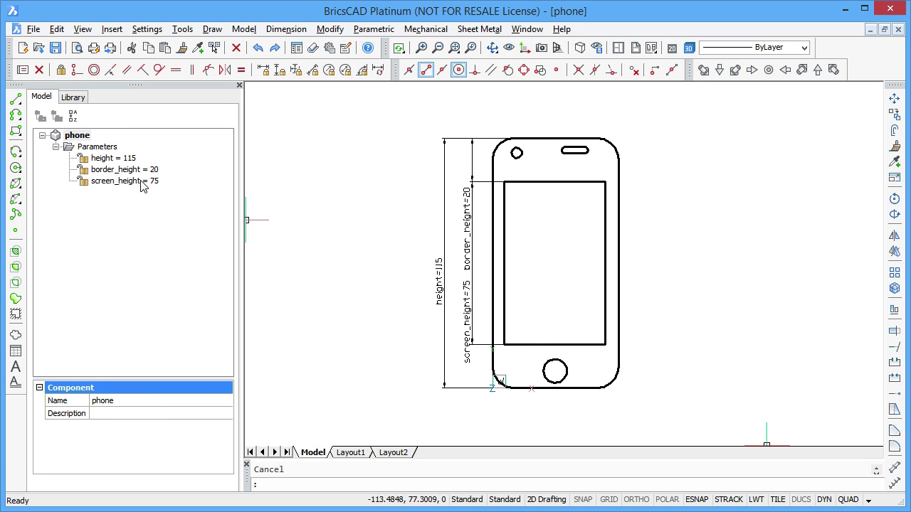
# Set the expression of the height parameter to screen_height+2*border_height
pyautogui.click(119, 159)
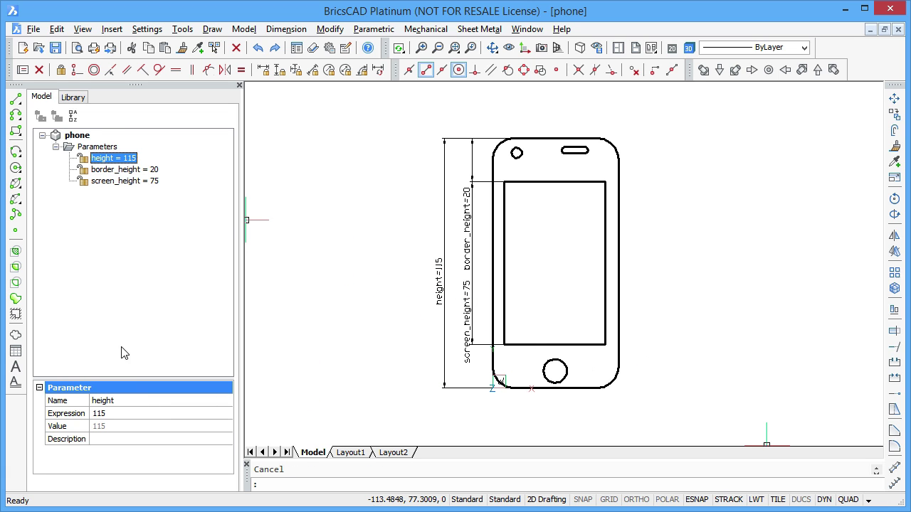
pyautogui.click(124, 415)
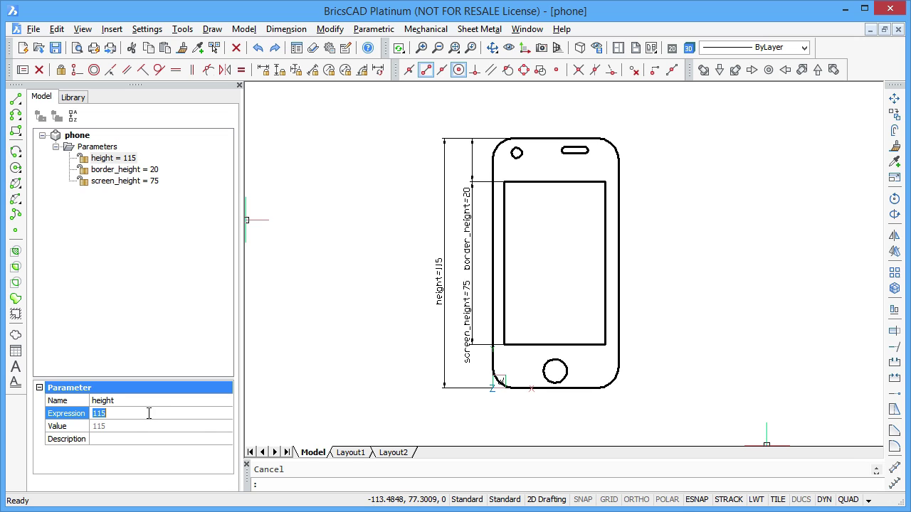
pyautogui.write('screen_height')
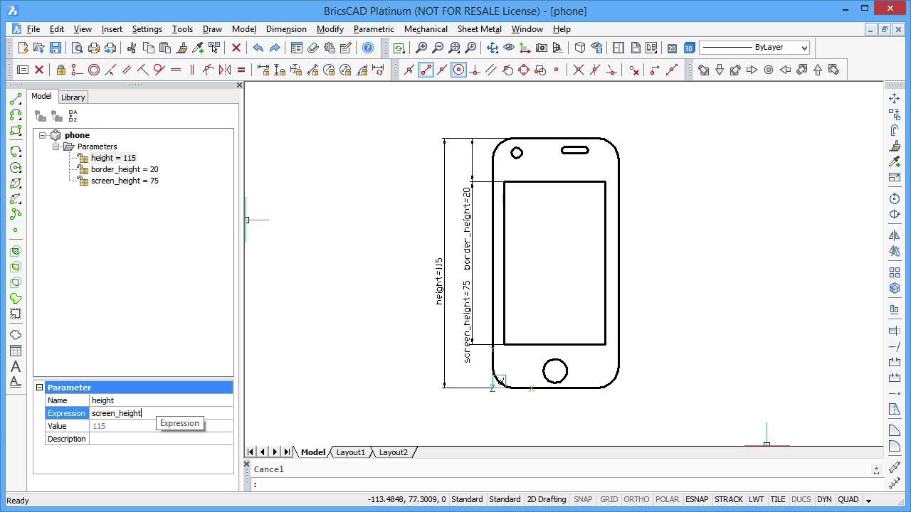
pyautogui.write('+2*border_height')
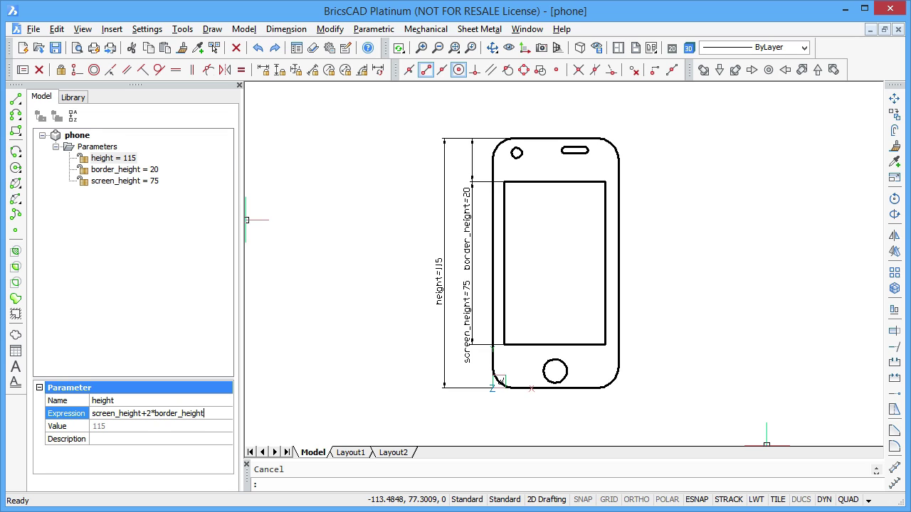
pyautogui.press('Return')
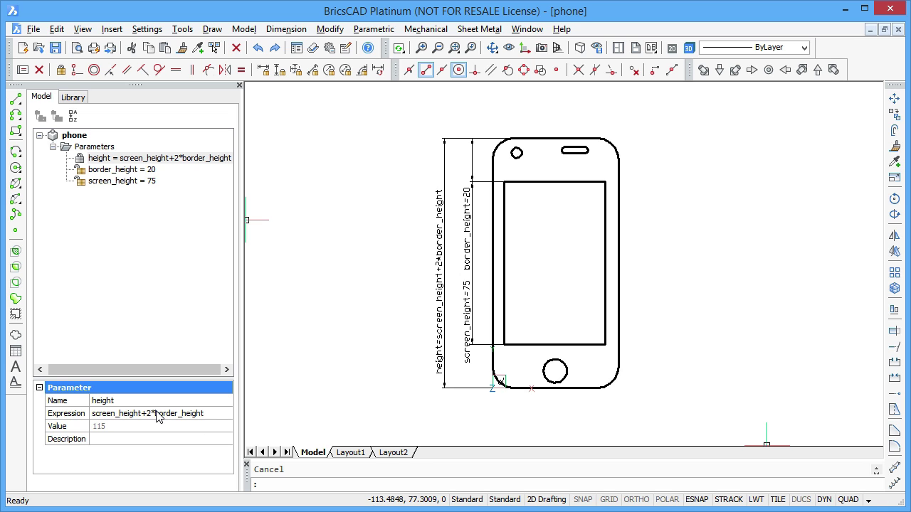
# Constrain the distance from the home button's centre to the screen's bottom edge with an aligned point-and-line dimension, accepting the default value
pyautogui.click(312, 70)
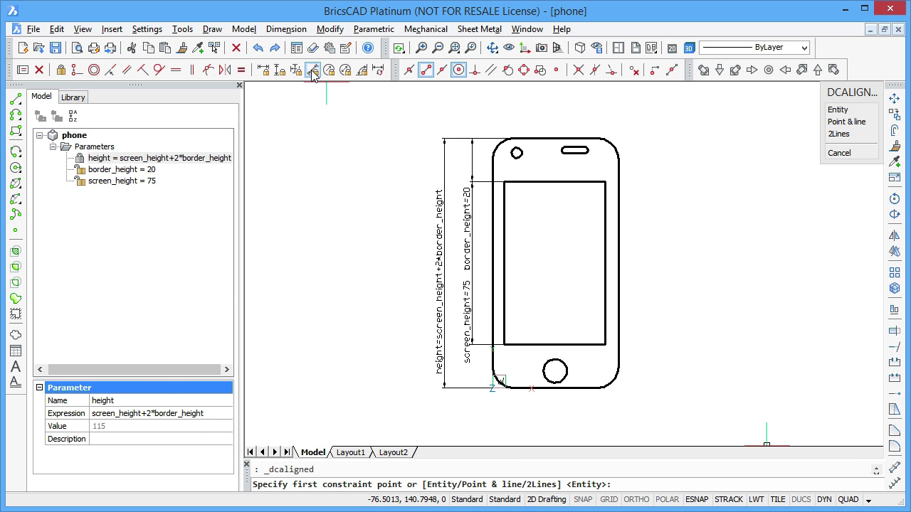
pyautogui.click(847, 122)
pyautogui.click(555, 371)
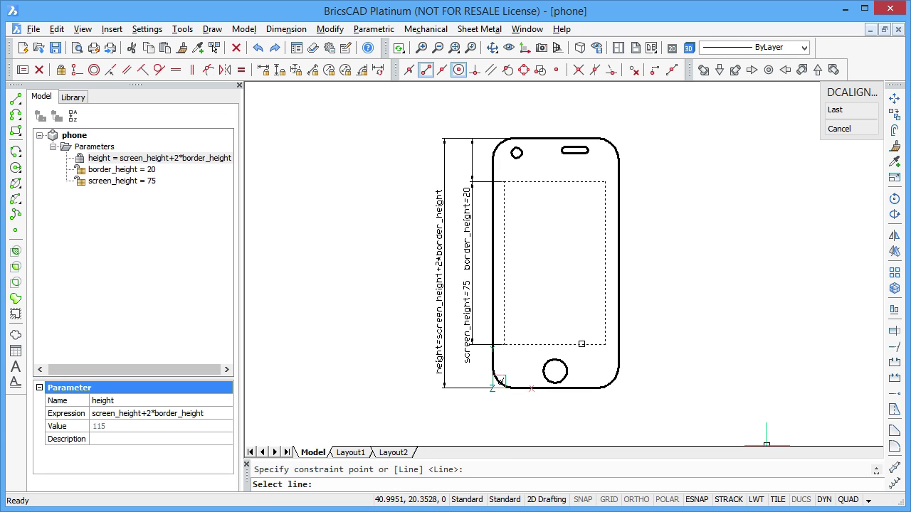
pyautogui.click(581, 344)
pyautogui.click(639, 397)
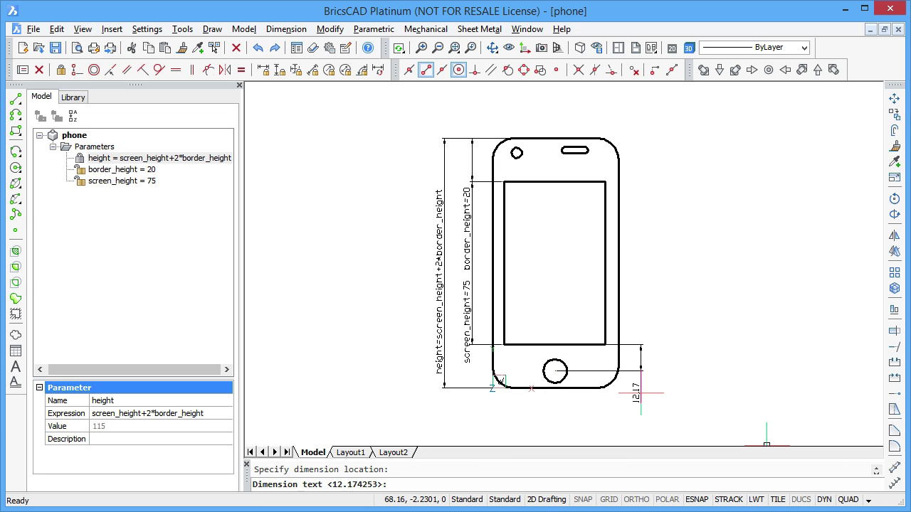
pyautogui.press('Return')
# Rename the home button distance parameter to home_button_height and set its expression to border_height/2
pyautogui.click(111, 193)
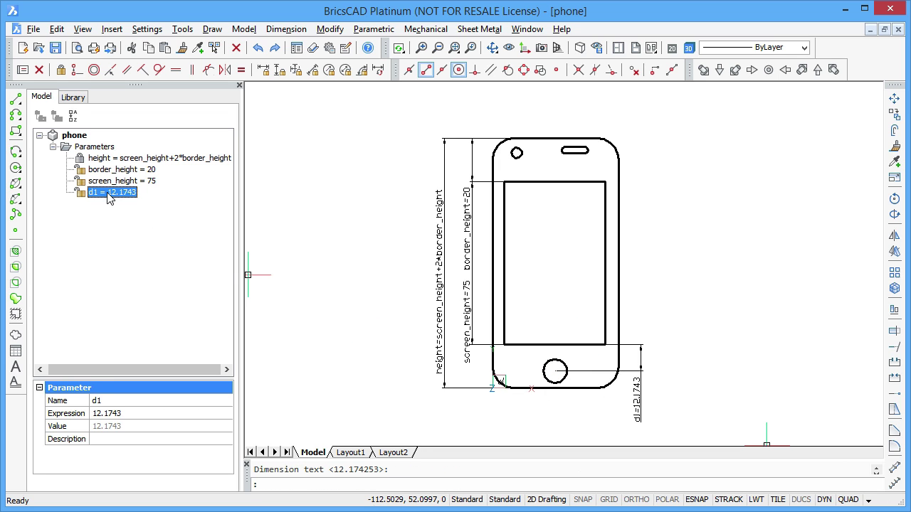
pyautogui.click(127, 402)
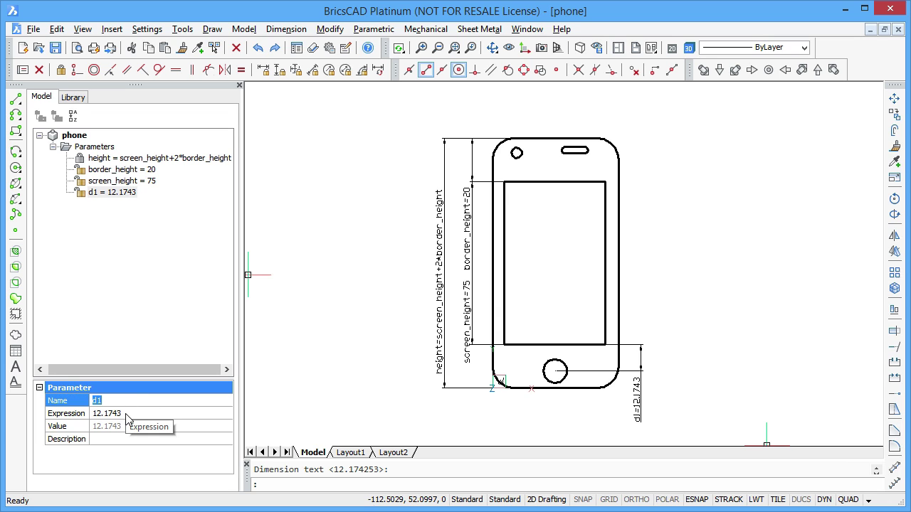
pyautogui.write('home_button_height')
pyautogui.press('Tab')
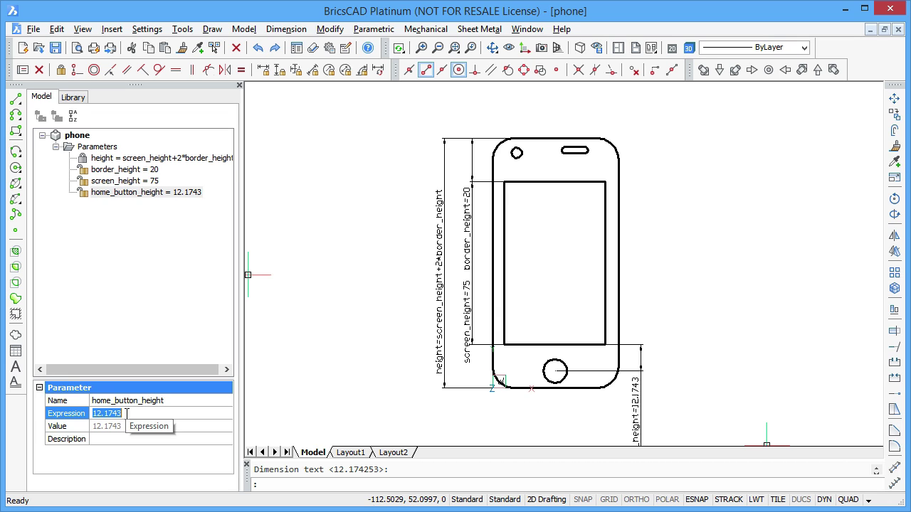
pyautogui.write('border_height/2')
pyautogui.press('Return')
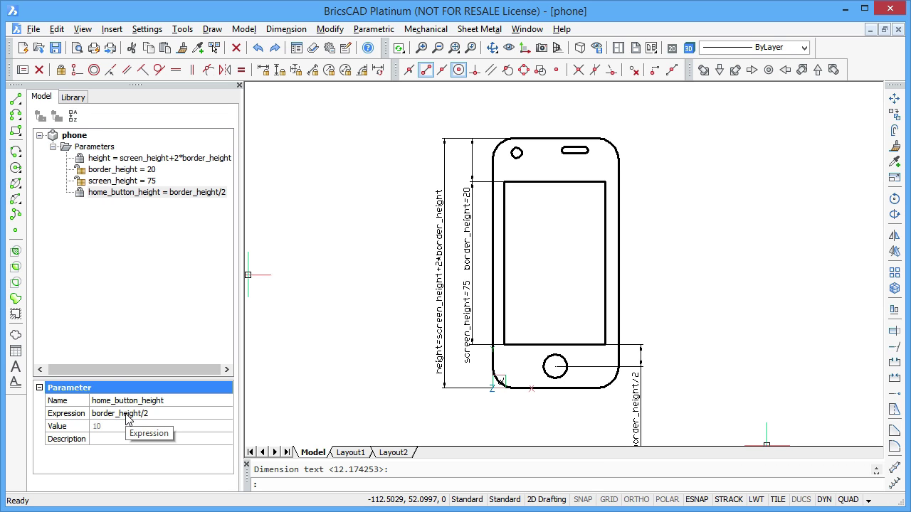
# Constrain the distance from the camera circle's centre to the phone's top edge with an aligned point-and-line dimension, accepting the default value
pyautogui.click(312, 70)
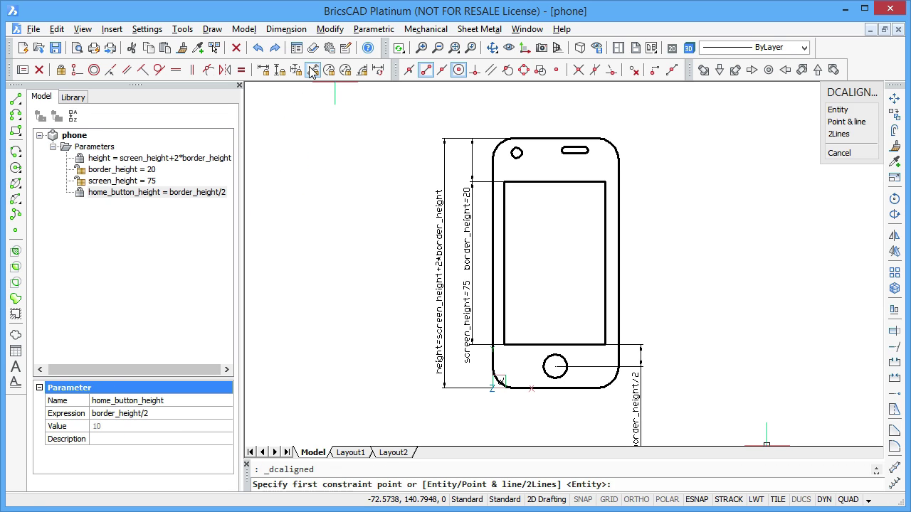
pyautogui.click(846, 121)
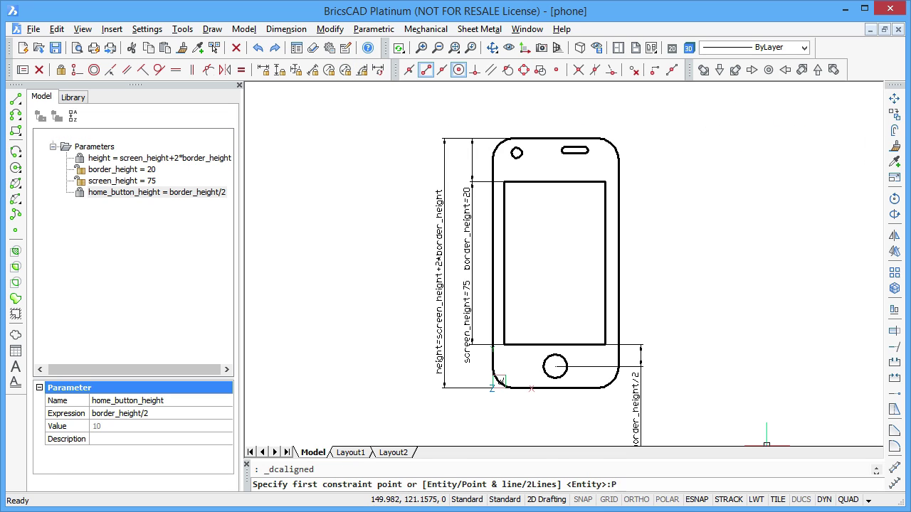
pyautogui.click(516, 153)
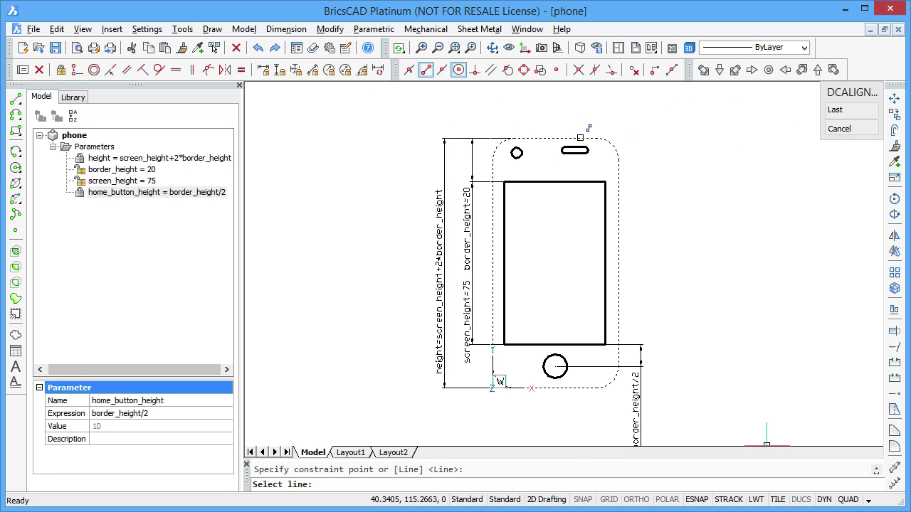
pyautogui.click(580, 138)
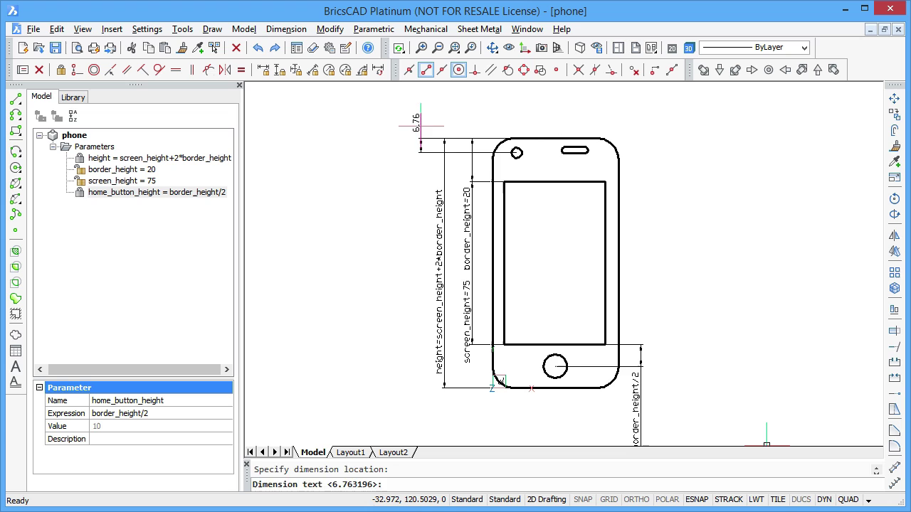
pyautogui.press('Return')
# Rename the camera distance parameter to camera_height and set its expression to border_height/2
pyautogui.click(118, 204)
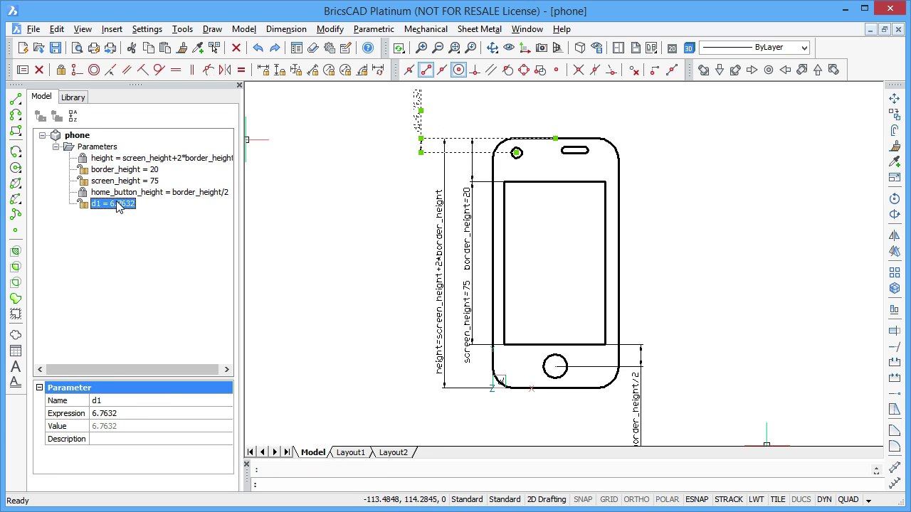
pyautogui.doubleClick(111, 400)
pyautogui.write('camera_height')
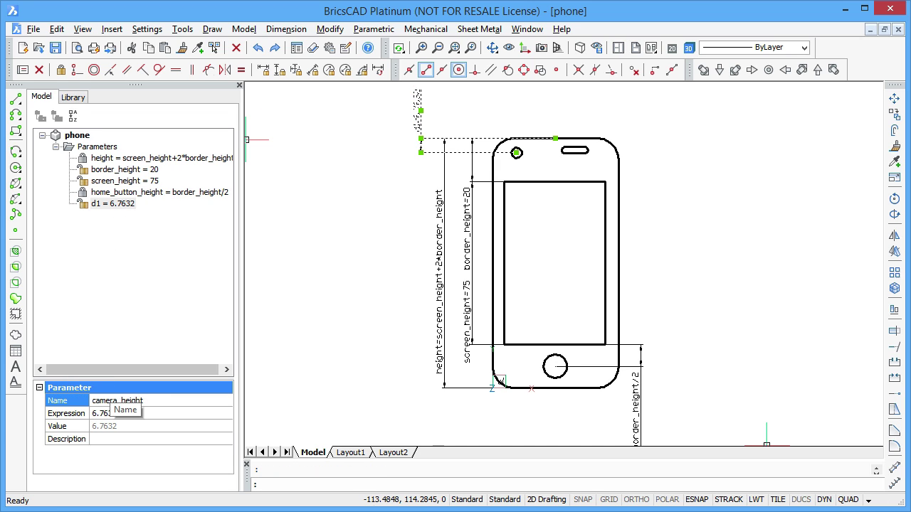
pyautogui.press('Tab')
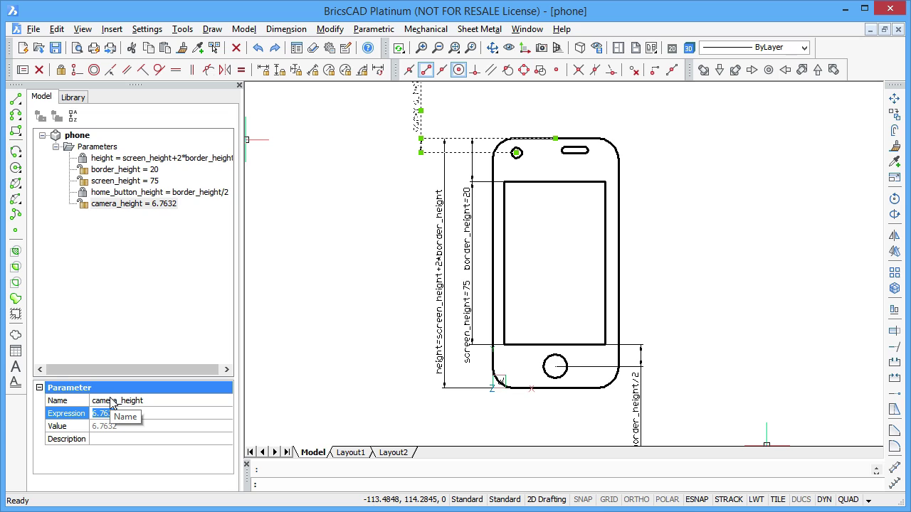
pyautogui.write('border_height/2')
pyautogui.press('Return')
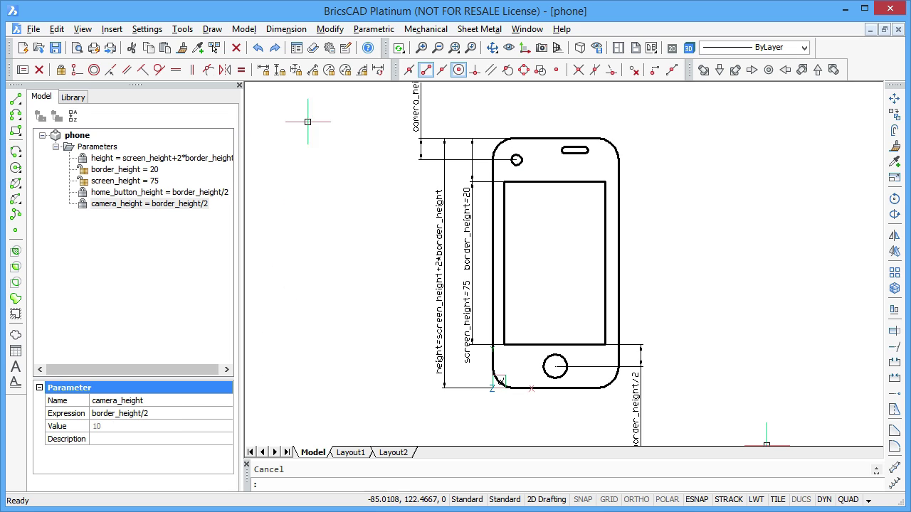
# Add an aligned point-and-line dimensional constraint between the speaker slot's rounded end and the phone's top edge
pyautogui.click(313, 69)
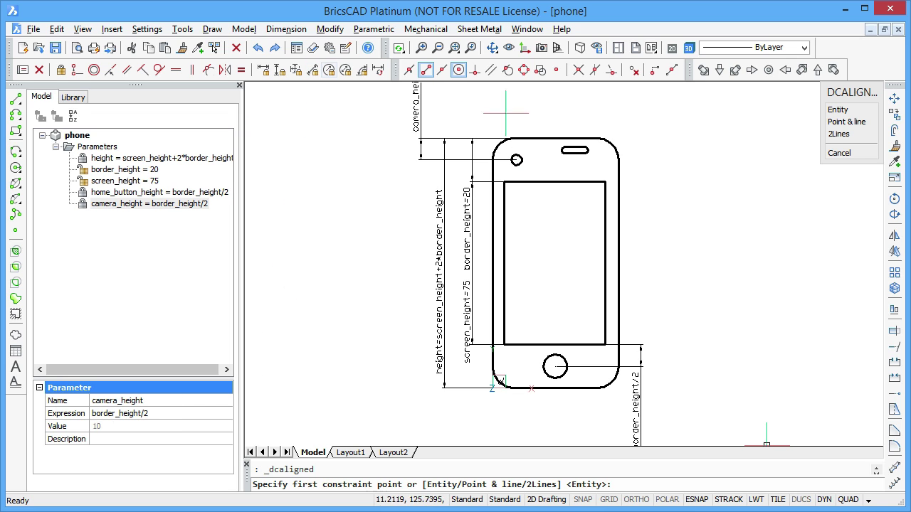
pyautogui.click(840, 124)
pyautogui.scroll(3, 564, 148)
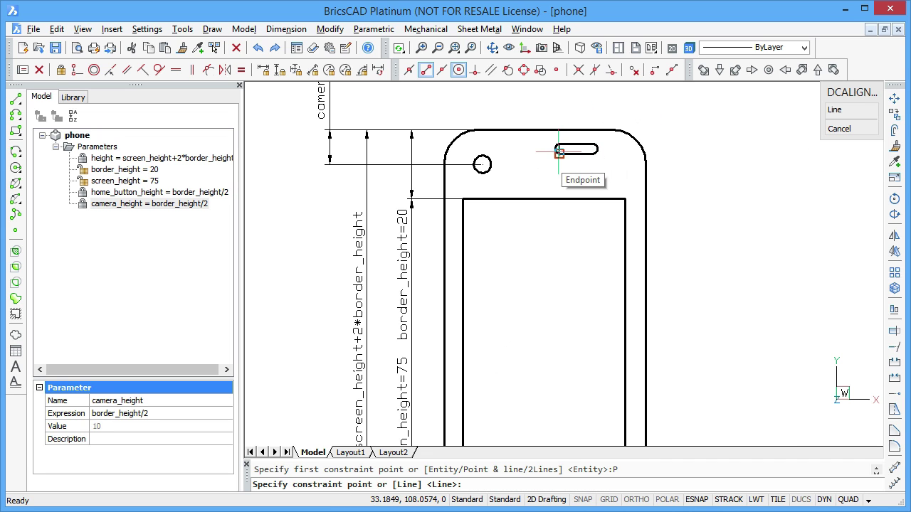
pyautogui.click(555, 148)
pyautogui.click(576, 143)
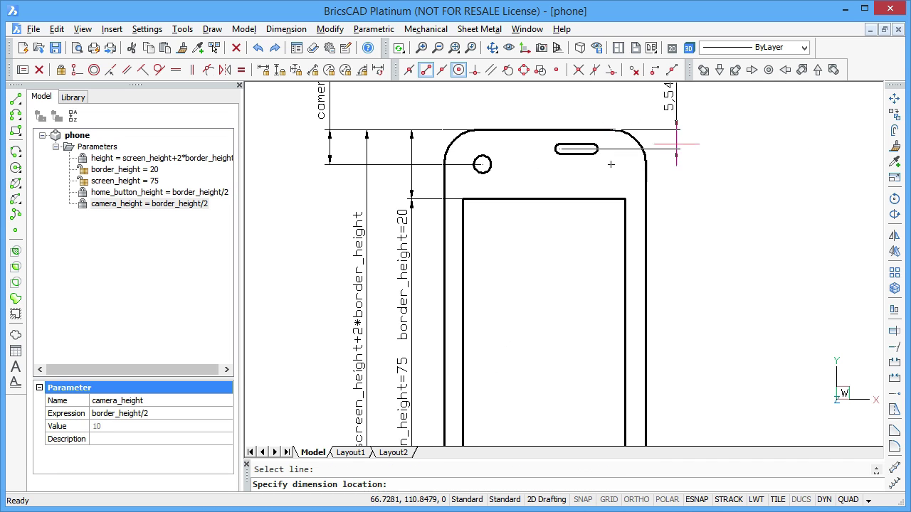
pyautogui.click(555, 101)
# Constrain the screen rectangle's width to 50 and rename its parameter to screen_width
pyautogui.scroll(4, 552, 97)
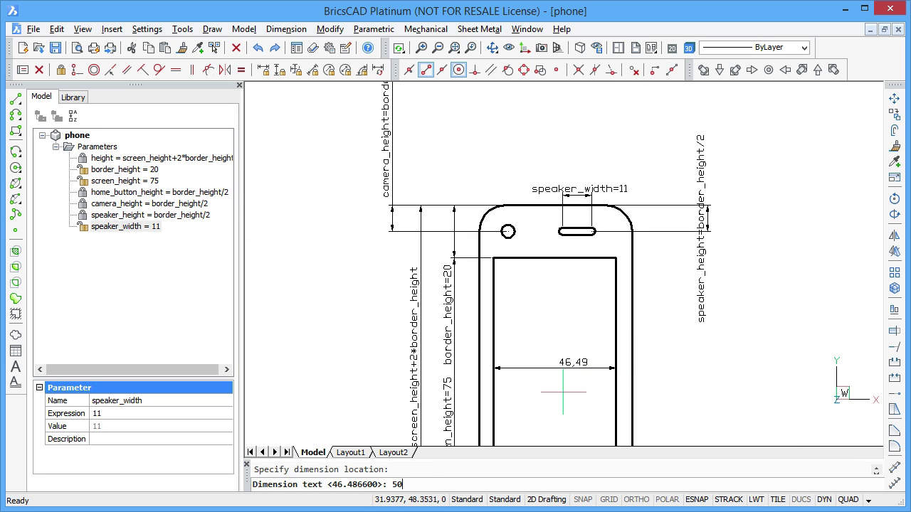
pyautogui.press('Return')
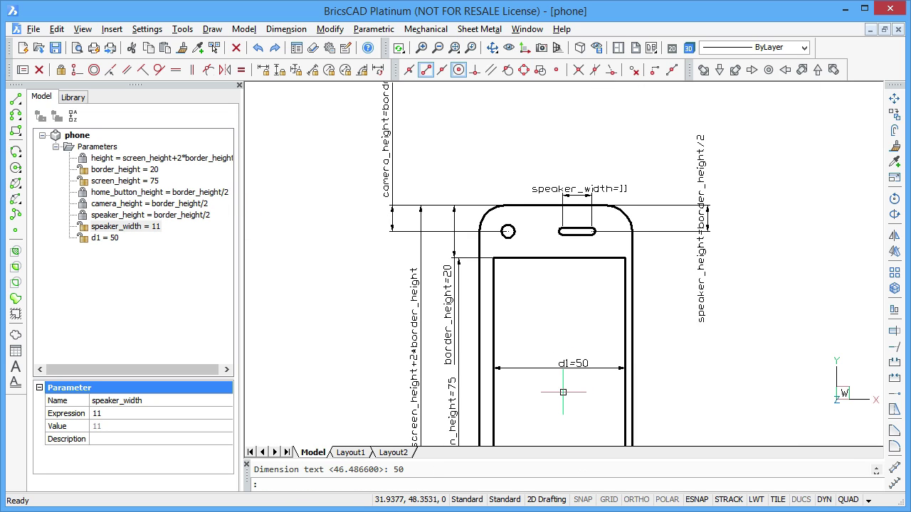
pyautogui.click(105, 239)
pyautogui.click(108, 402)
pyautogui.write('sc')
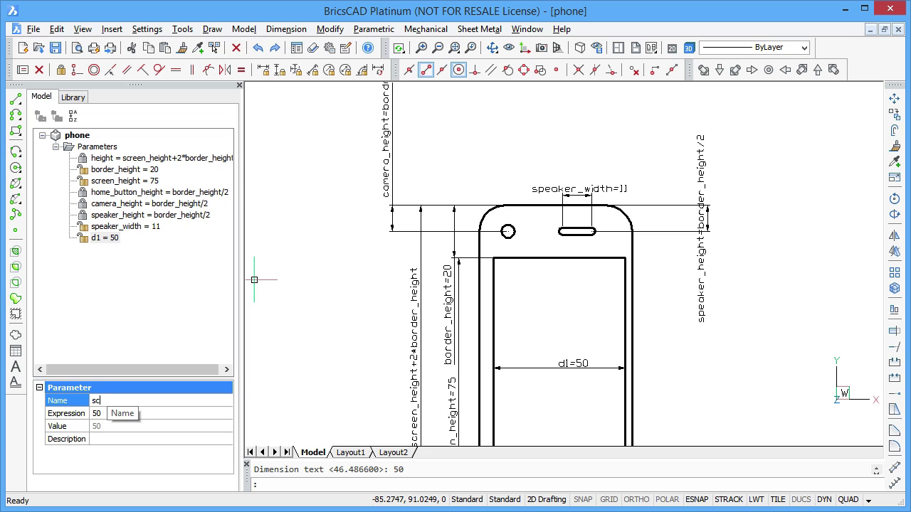
pyautogui.write('reen_width')
pyautogui.press('Return')
# Constrain the distance between the left edges of the phone and the screen rectangle to 4 with an aligned two-line dimension
pyautogui.click(480, 331)
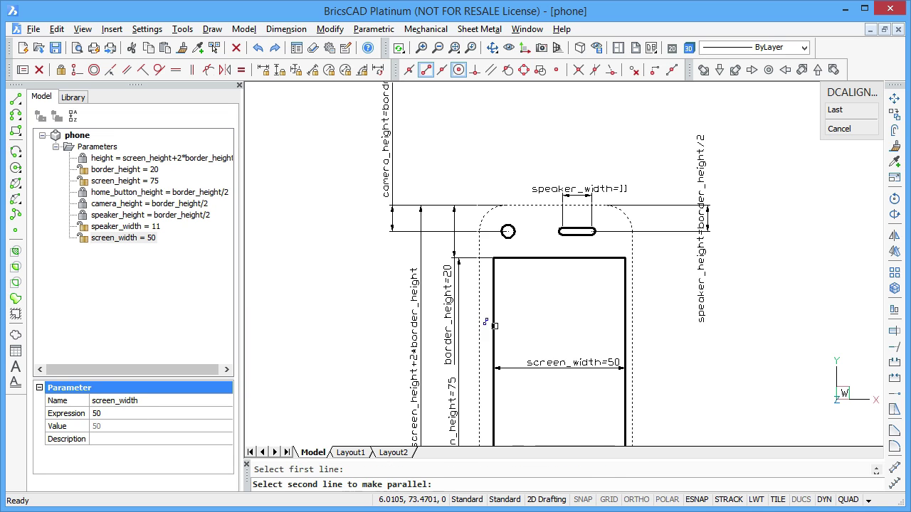
pyautogui.click(493, 325)
pyautogui.click(538, 333)
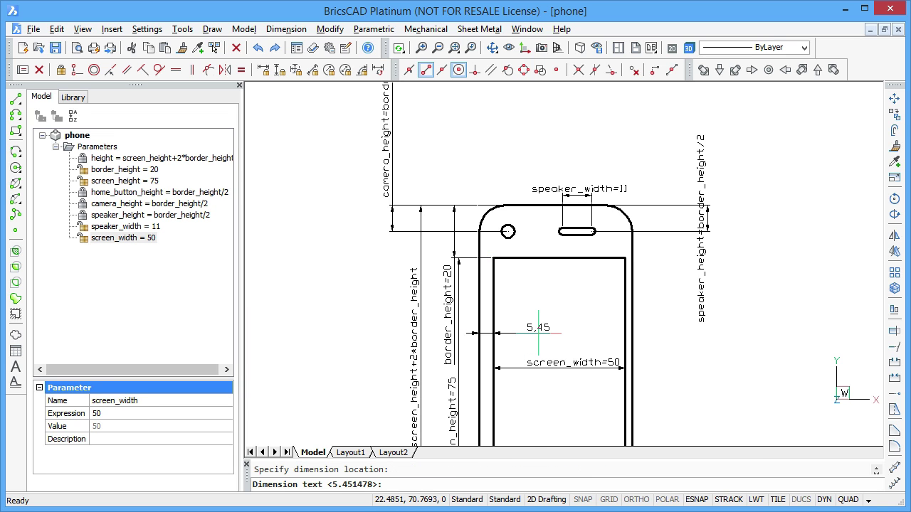
pyautogui.write('4')
pyautogui.press('Return')
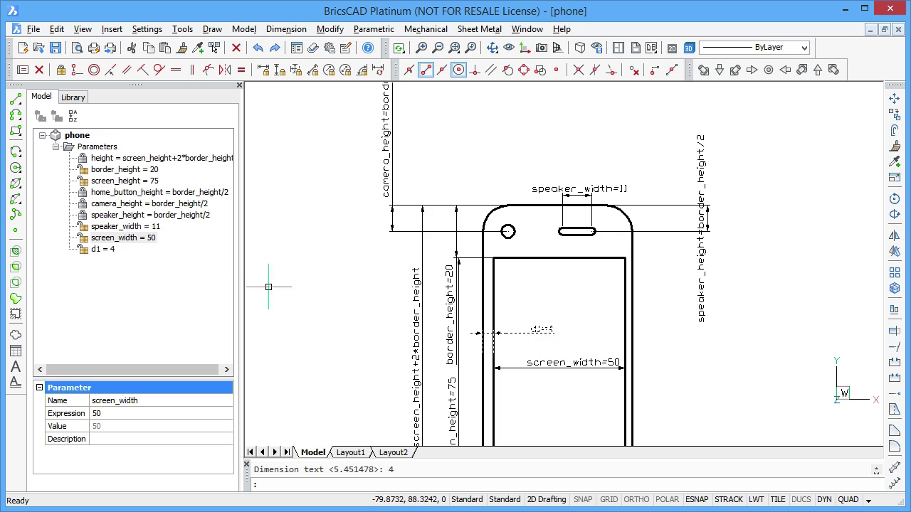
# Rename the parameter of the gap between the phone's and screen's left edges to border_width
pyautogui.click(113, 252)
pyautogui.click(121, 402)
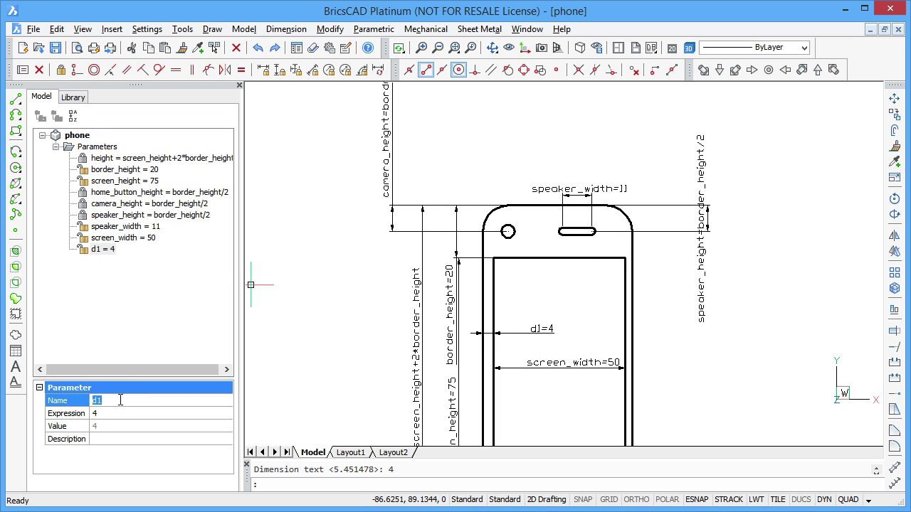
pyautogui.write('border_width')
pyautogui.press('Return')
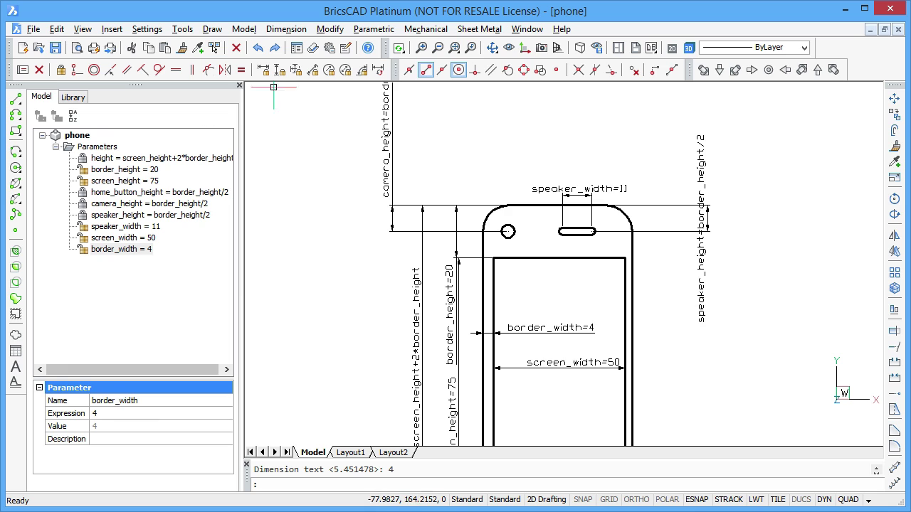
# Add an aligned two-line dimensional constraint between the phone's left and right outer edges, placing it below the body
pyautogui.click(313, 69)
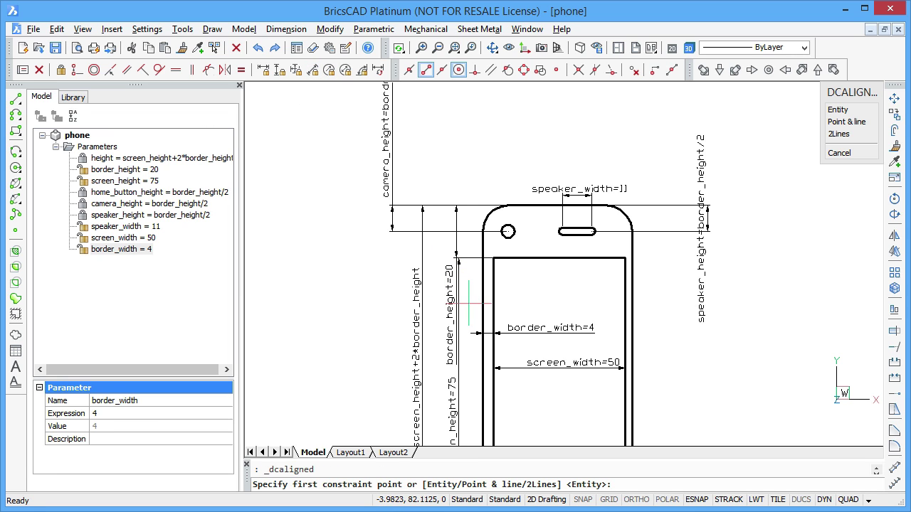
pyautogui.click(849, 134)
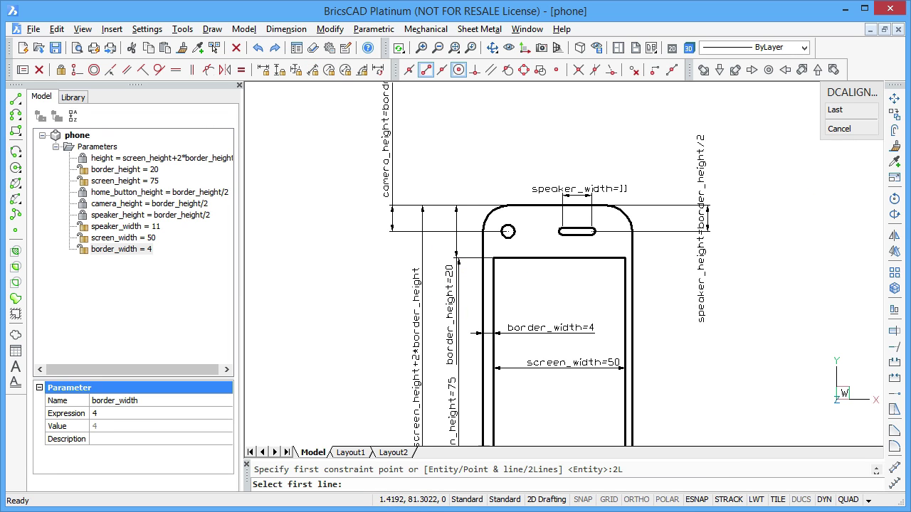
pyautogui.click(626, 294)
pyautogui.click(632, 286)
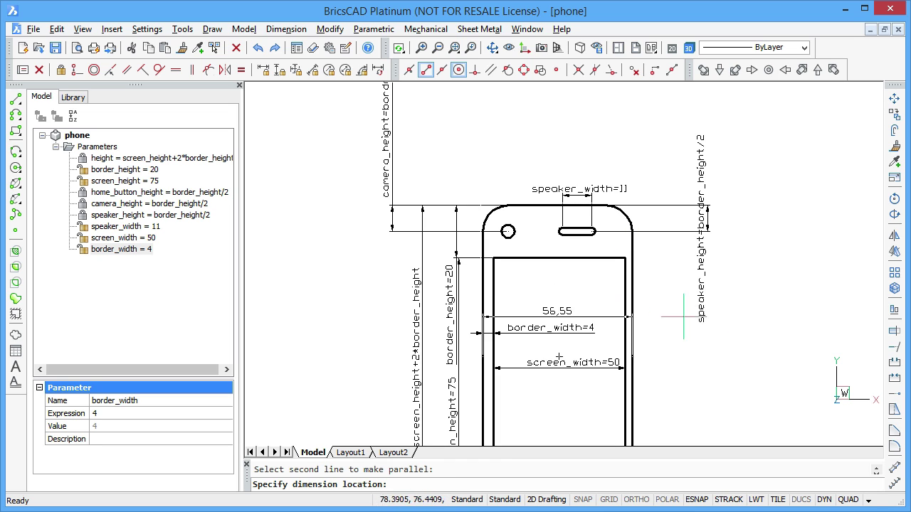
pyautogui.scroll(-2, 728, 266)
pyautogui.moveTo(732, 356); pyautogui.dragTo(747, 254, button='middle')
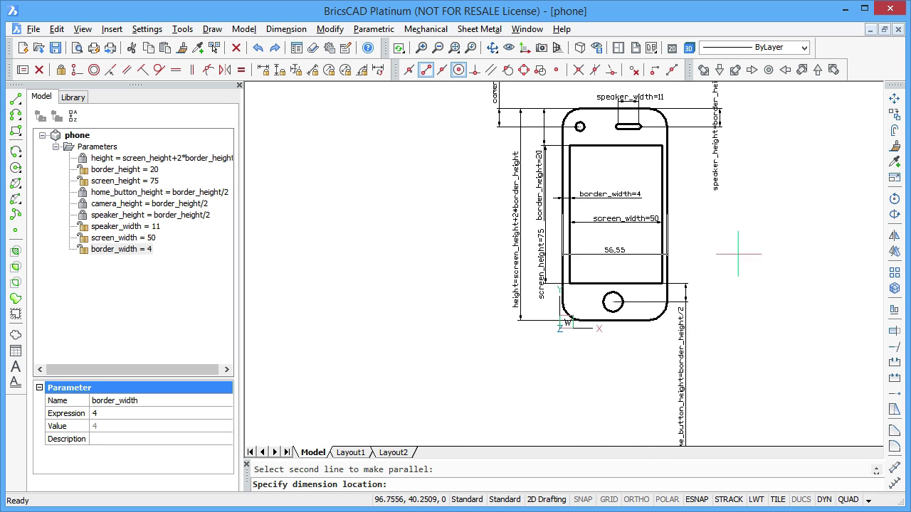
pyautogui.click(701, 346)
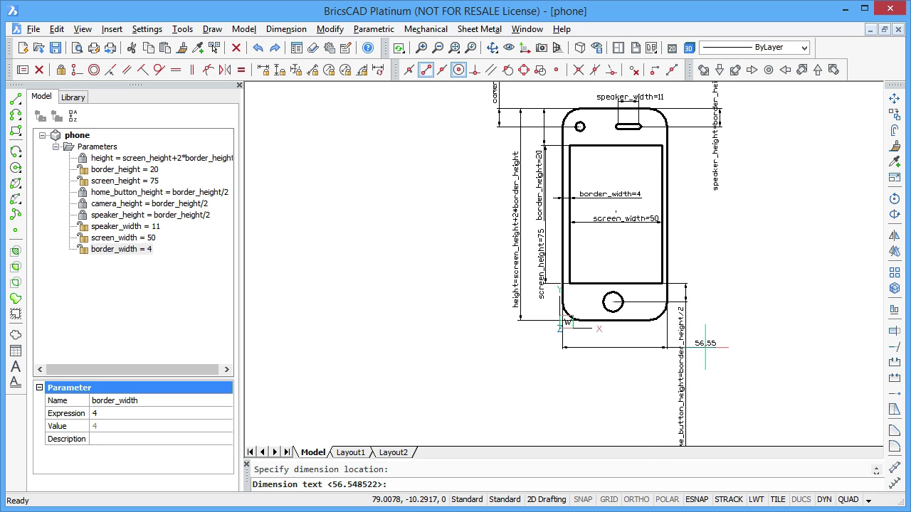
pyautogui.press('Return')
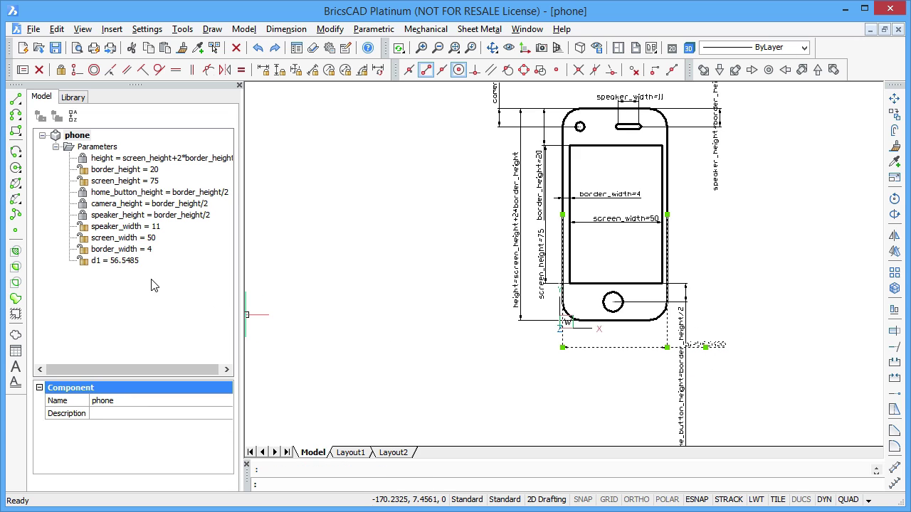
# Rename the phone's overall width parameter to width and set its expression to screen_width+2*border_width
pyautogui.click(118, 261)
pyautogui.click(105, 403)
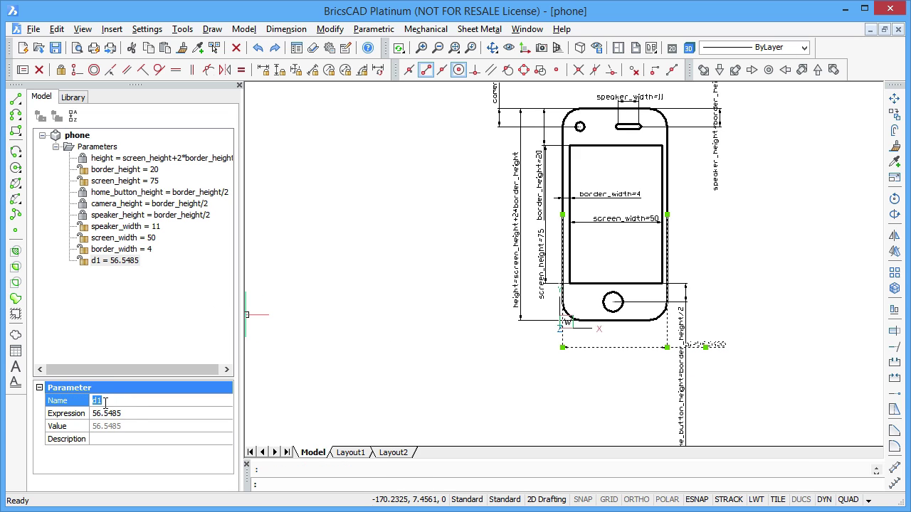
pyautogui.write('width')
pyautogui.press('Tab')
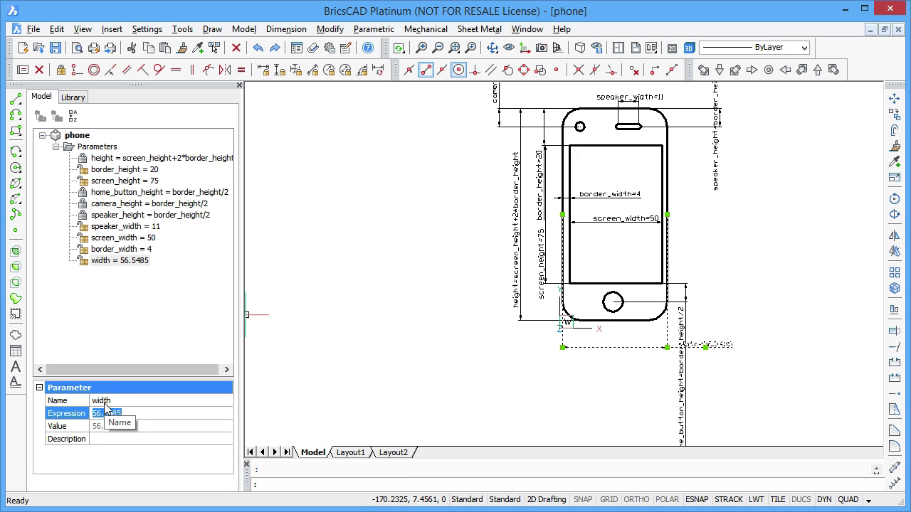
pyautogui.write('screen_width+2*border_width')
pyautogui.press('Return')
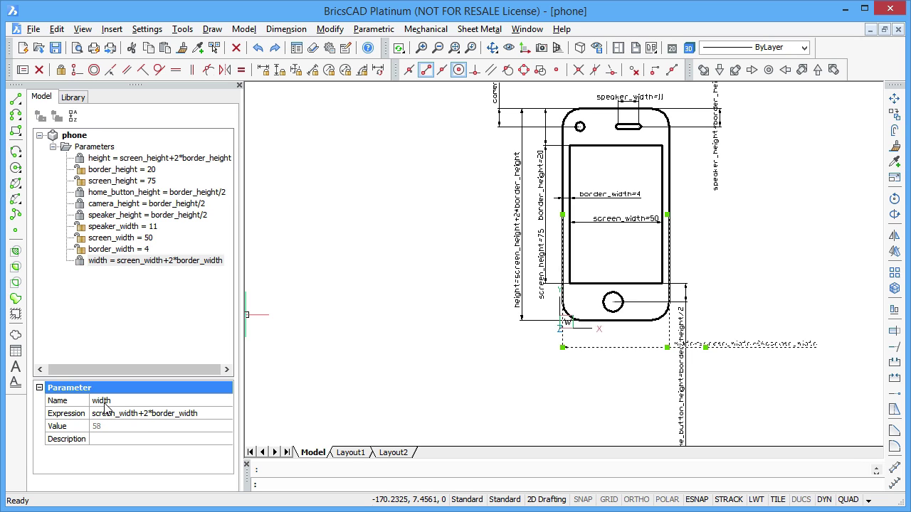
# Add an aligned point-and-line dimensional constraint between the home button's center and the phone's right edge
pyautogui.click(312, 69)
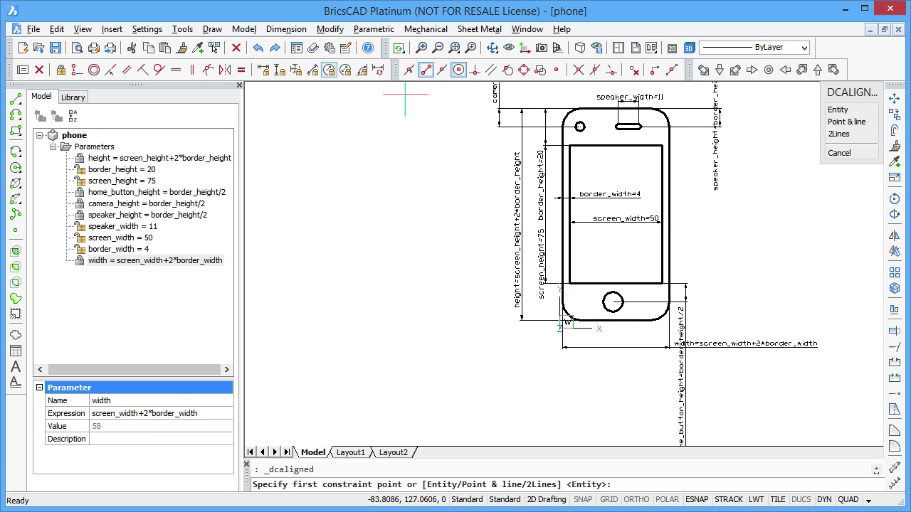
pyautogui.click(845, 121)
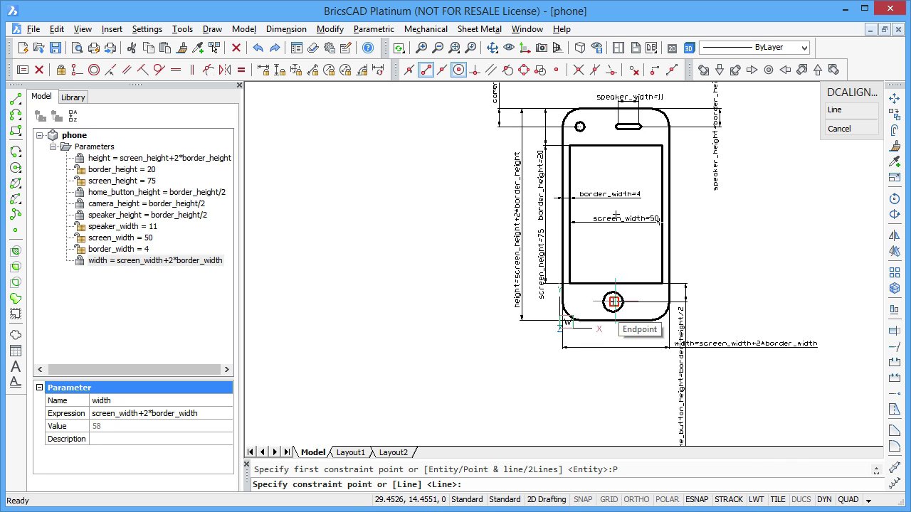
pyautogui.scroll(4, 625, 306)
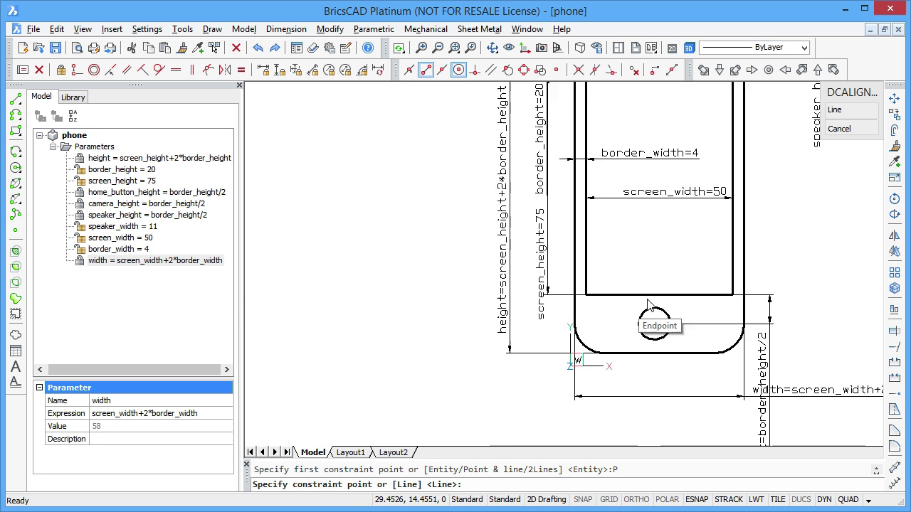
pyautogui.click(686, 346)
pyautogui.click(686, 346)
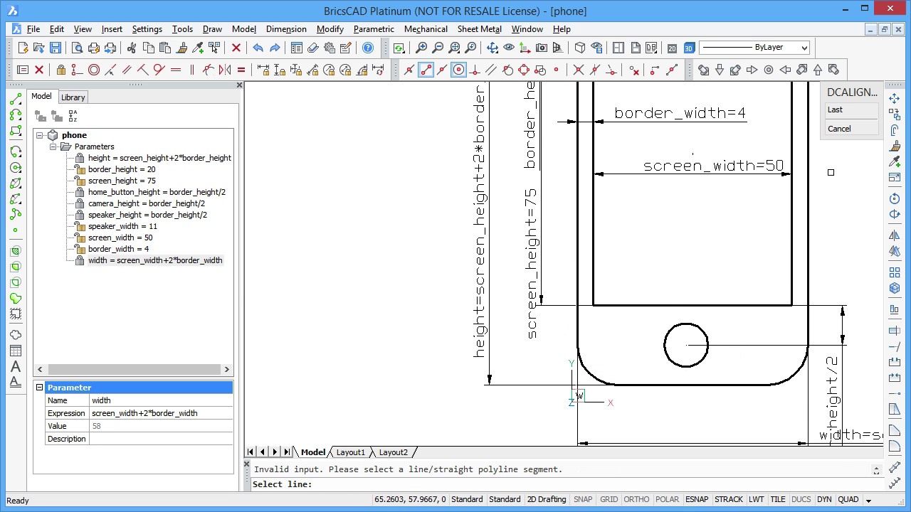
pyautogui.click(808, 110)
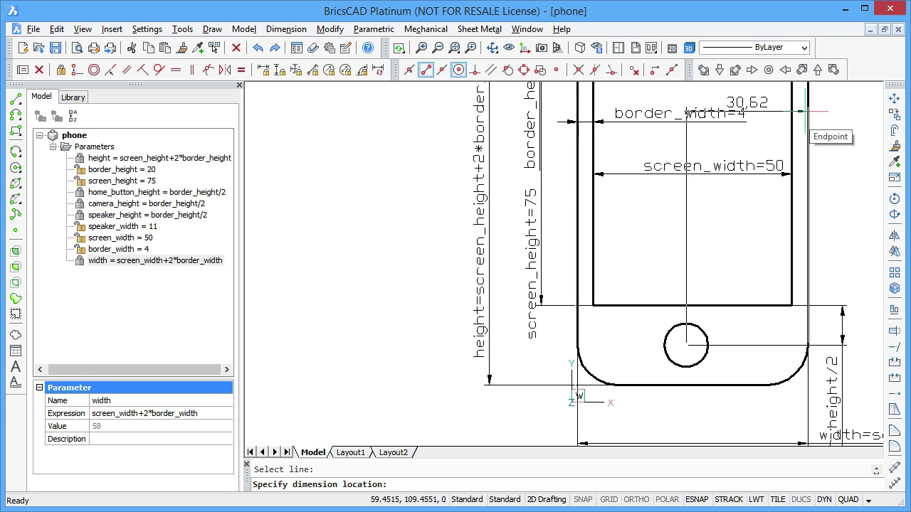
pyautogui.click(727, 265)
pyautogui.press('Return')
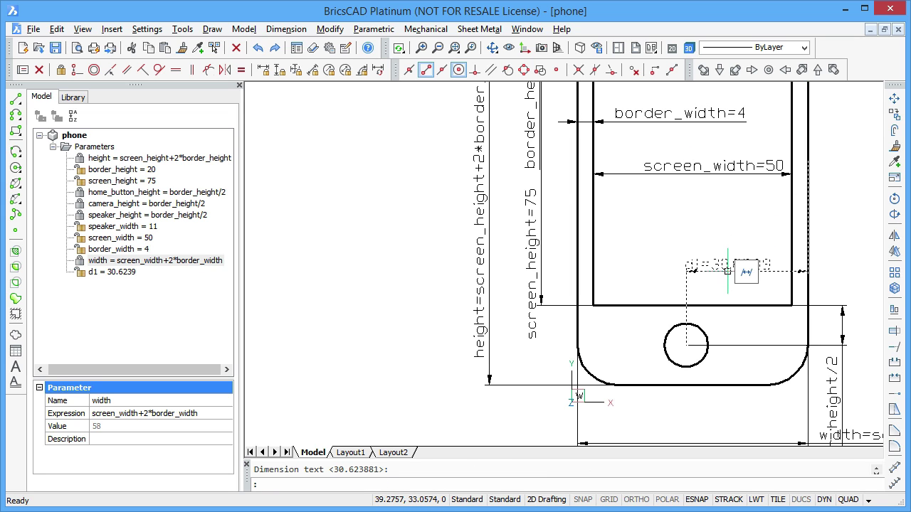
# Rename the home button's horizontal distance parameter to home_butto_width and set its expression to width/2
pyautogui.click(111, 272)
pyautogui.click(116, 401)
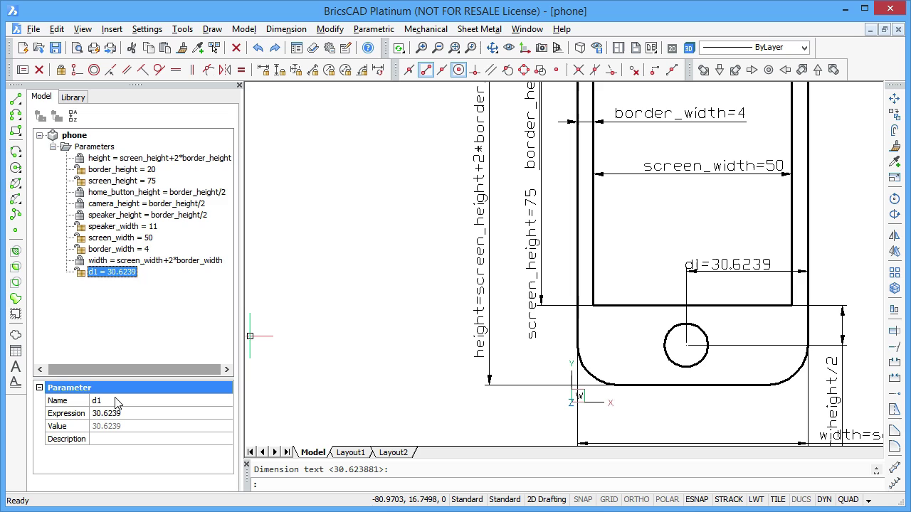
pyautogui.write('home_')
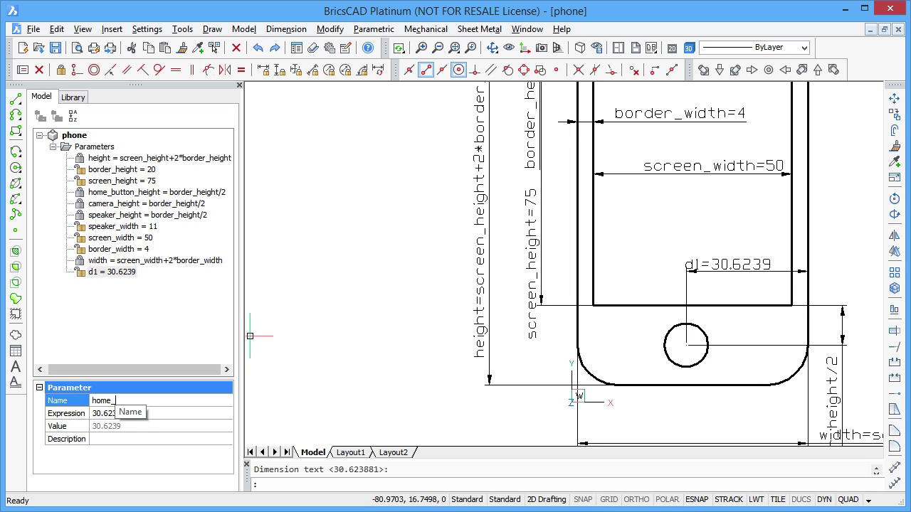
pyautogui.write('butto_widt')
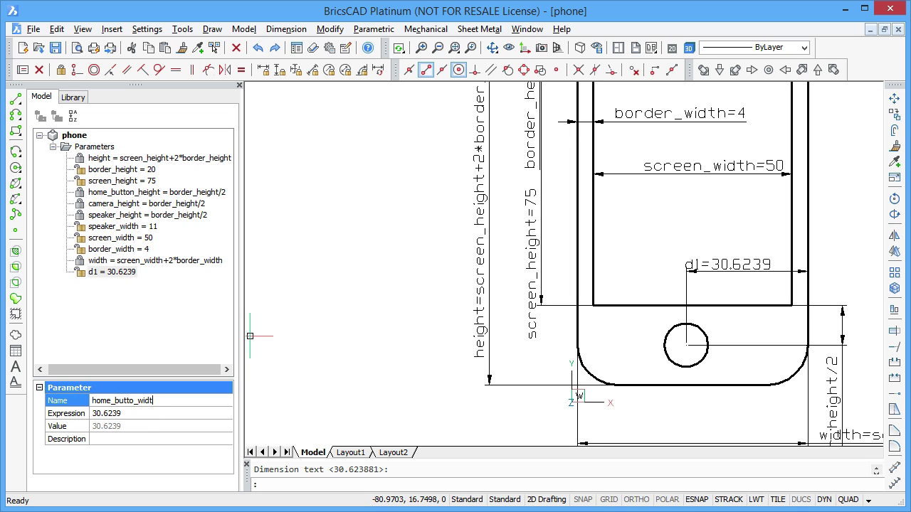
pyautogui.write('h')
pyautogui.press('Return')
pyautogui.write('width')
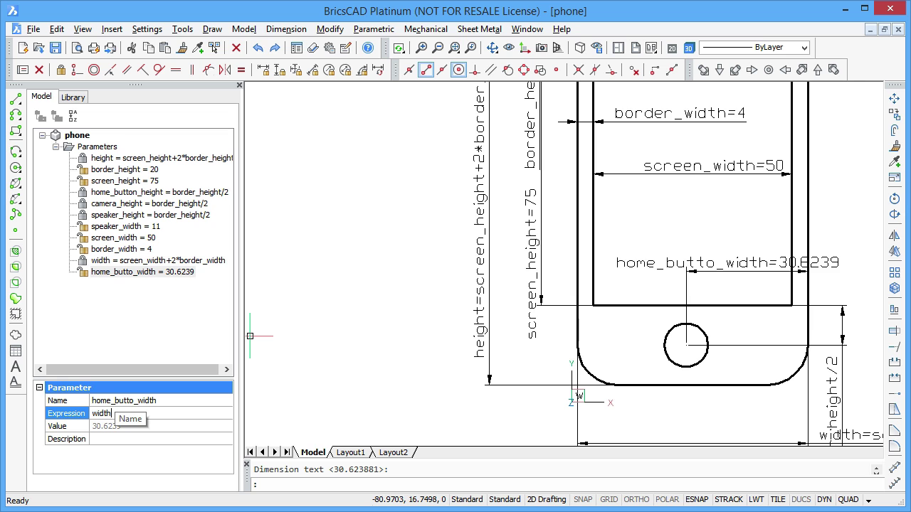
pyautogui.write('/2')
pyautogui.press('Return')
# Add an aligned point-and-line dimensional constraint between the camera circle's center and the phone's left edge, placed above the body
pyautogui.scroll(-2, 342, 299)
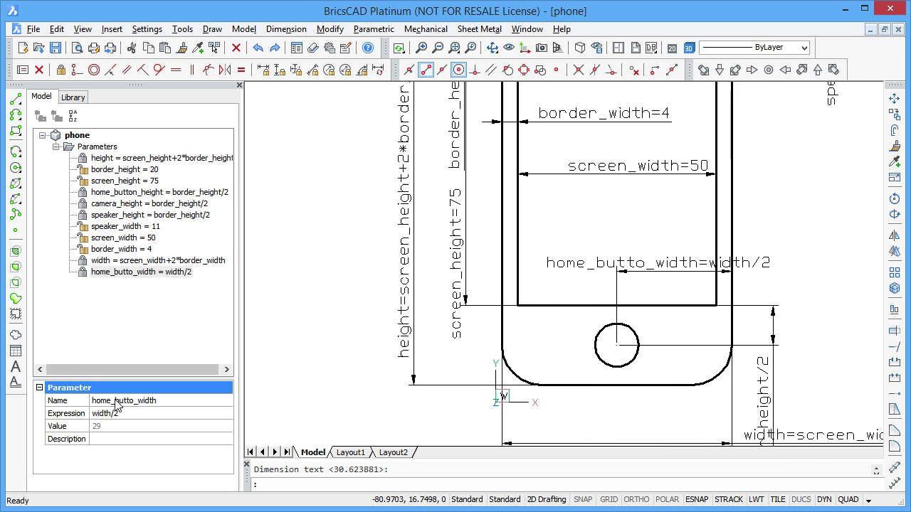
pyautogui.moveTo(342, 299); pyautogui.dragTo(264, 299, button='middle')
pyautogui.moveTo(812, 200); pyautogui.dragTo(791, 379, button='middle')
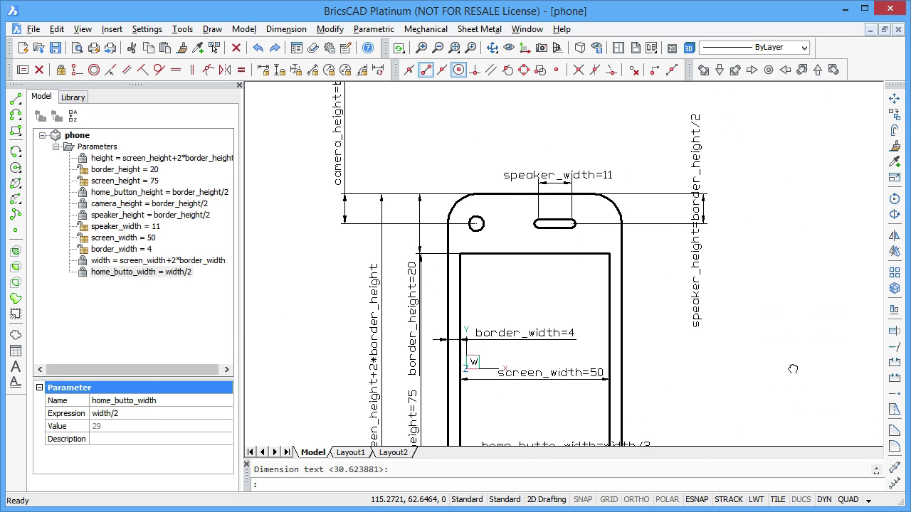
pyautogui.click(313, 69)
pyautogui.click(846, 122)
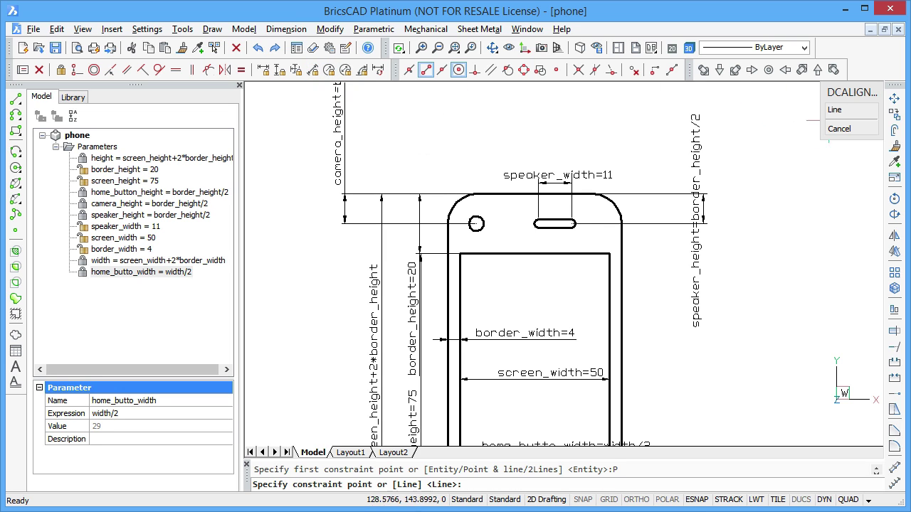
pyautogui.press('Return')
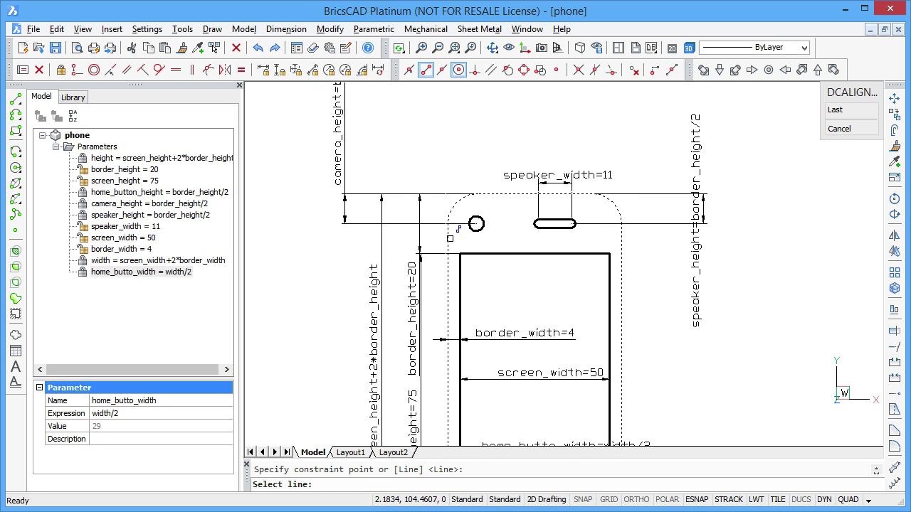
pyautogui.click(449, 235)
pyautogui.click(400, 131)
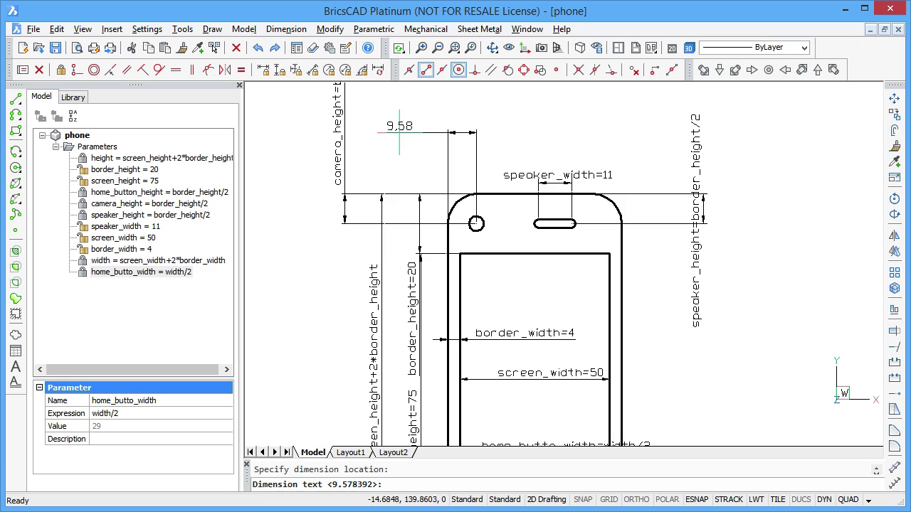
pyautogui.press('Return')
# Rename the camera's horizontal distance parameter to camera_width and set its expression to (width-speaker_width)/2-6.5
pyautogui.click(121, 284)
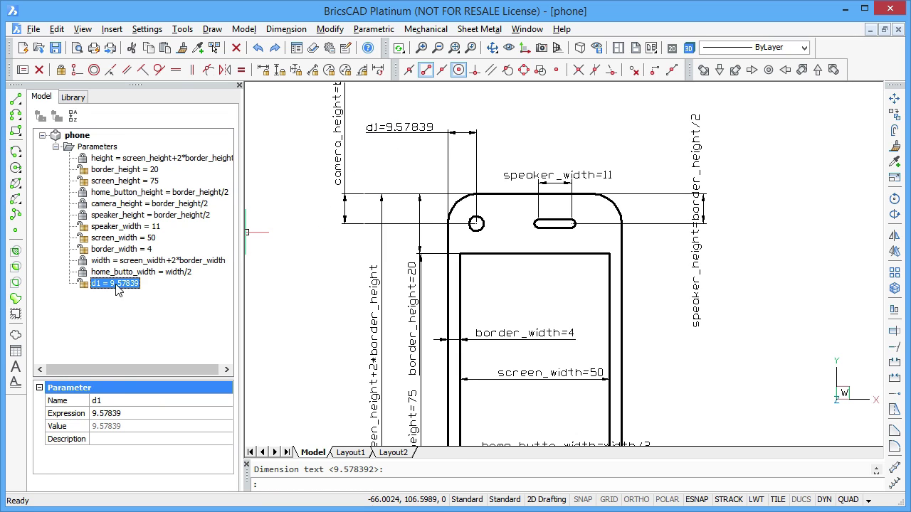
pyautogui.click(112, 399)
pyautogui.write('camer')
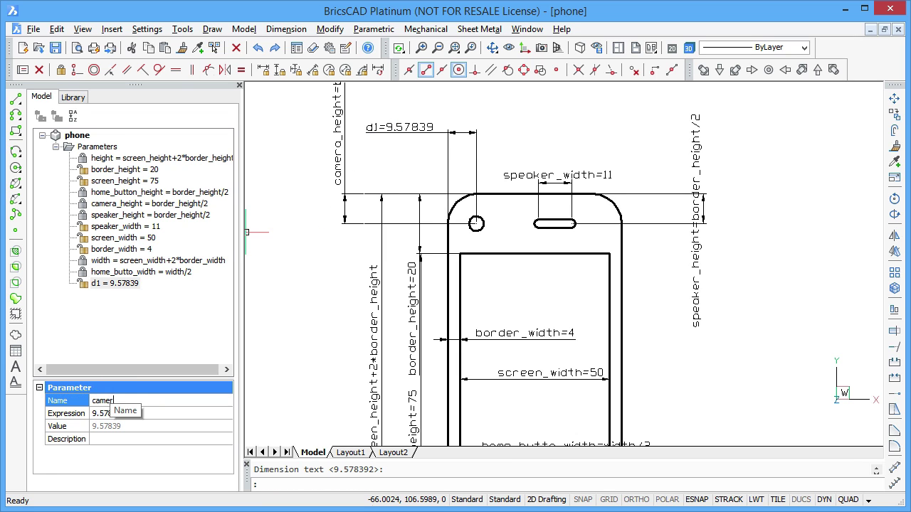
pyautogui.write('a_width')
pyautogui.press('Tab')
pyautogui.write('(')
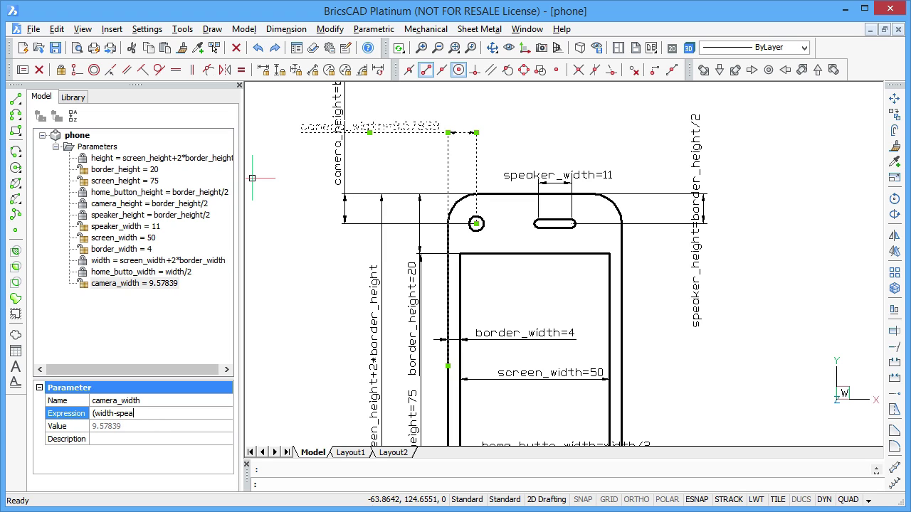
pyautogui.write('width-speaker_width)/2-6.5')
pyautogui.press('Return')
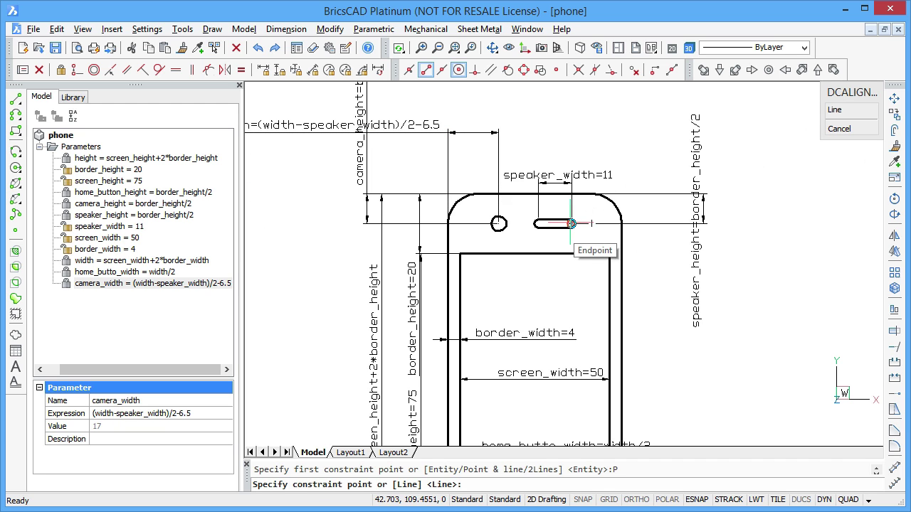
# Add an aligned point-and-line dimensional constraint between the speaker slot's right end and the phone's right edge, placed above the body
pyautogui.click(575, 223)
pyautogui.click(621, 246)
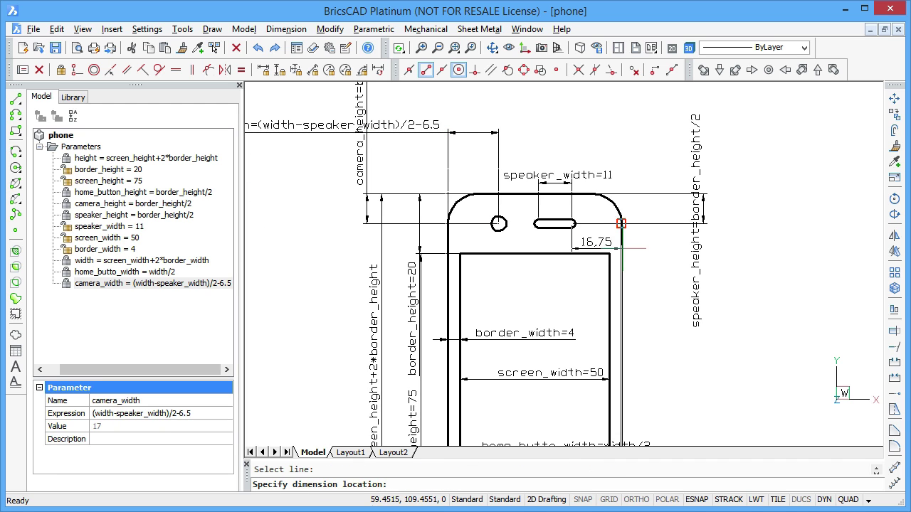
pyautogui.click(652, 129)
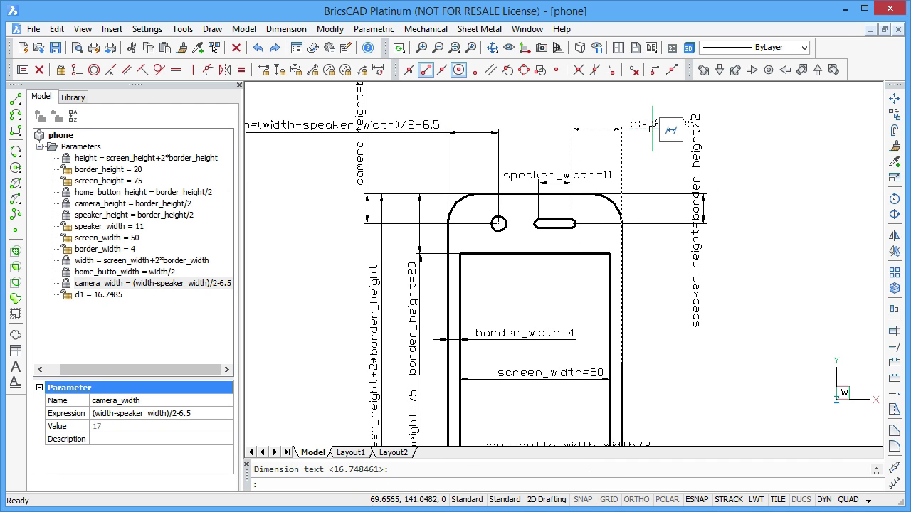
pyautogui.press('Return')
# Try to rename the speaker-to-right-edge distance parameter to speaker_width and set its expression to (width-speaker_width)/2
pyautogui.click(114, 295)
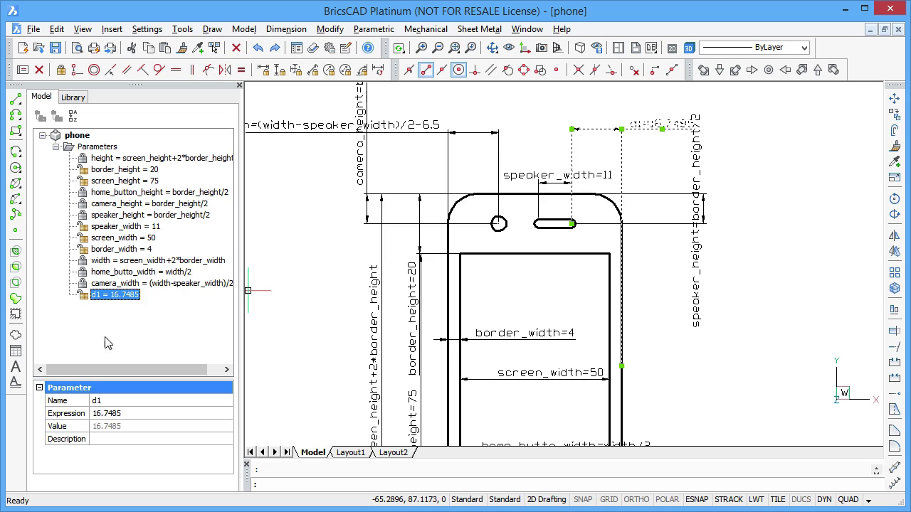
pyautogui.click(104, 403)
pyautogui.write('speaker')
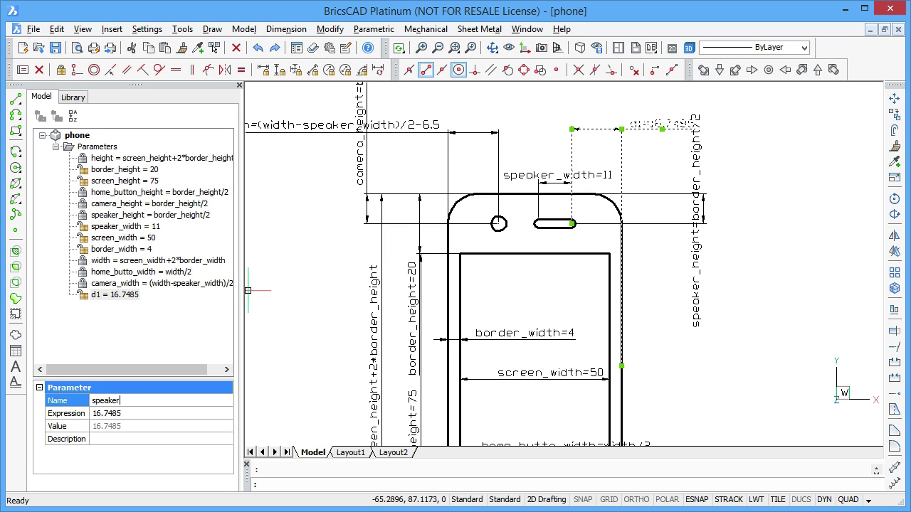
pyautogui.write('_width')
pyautogui.press('Tab')
pyautogui.write('(')
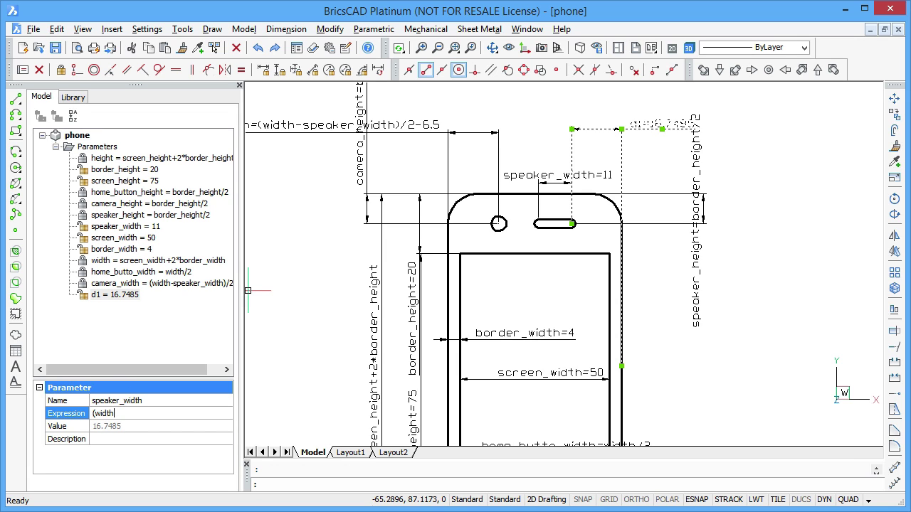
pyautogui.write('width-speaker_width)/2')
pyautogui.press('Return')
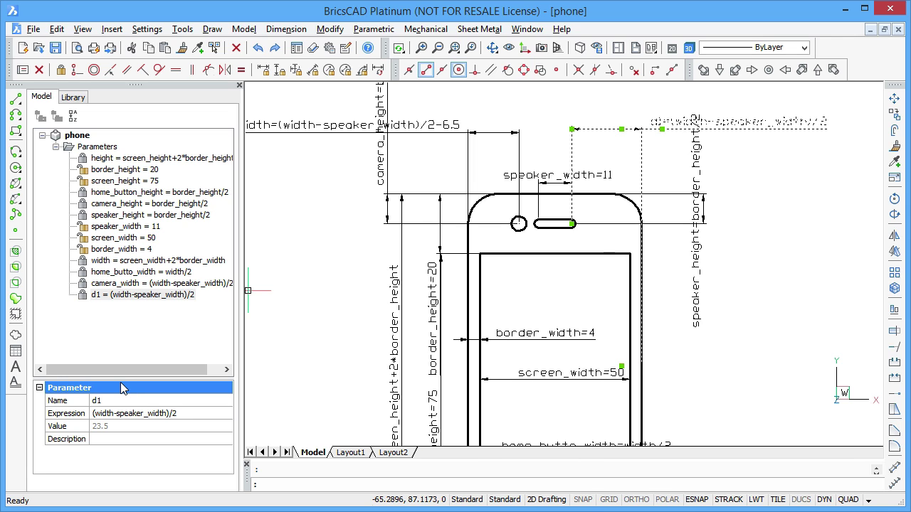
pyautogui.press('Escape')
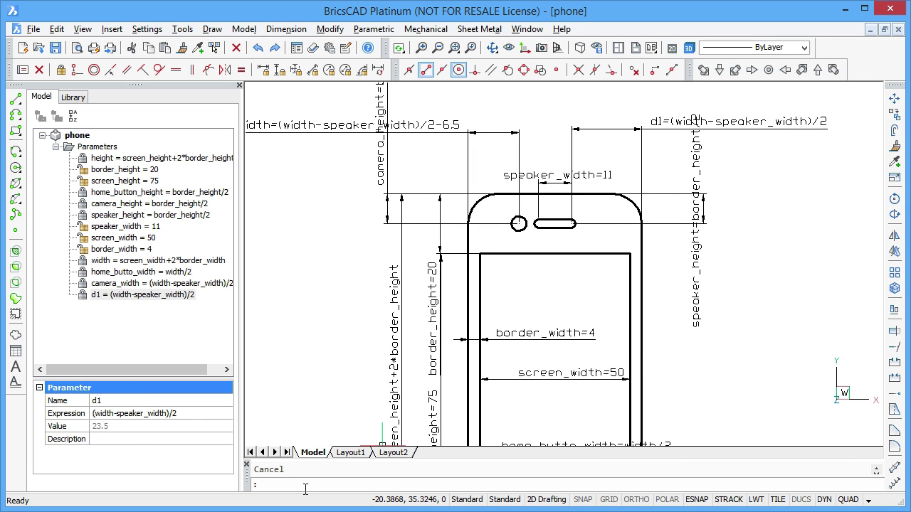
# List all drawing parameters with the -PARAMETERS command and review their expressions and values in the prompt history
pyautogui.write('-PARAMETERS')
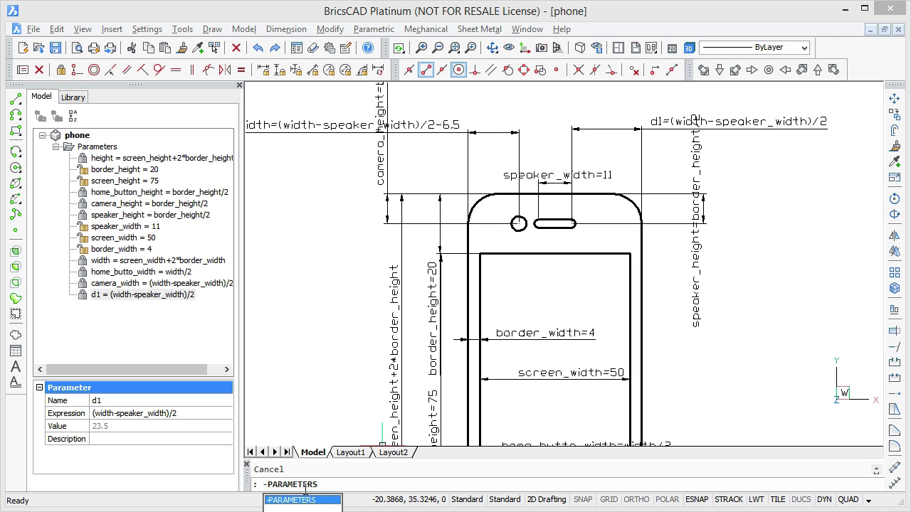
pyautogui.press('Return')
pyautogui.press('Escape')
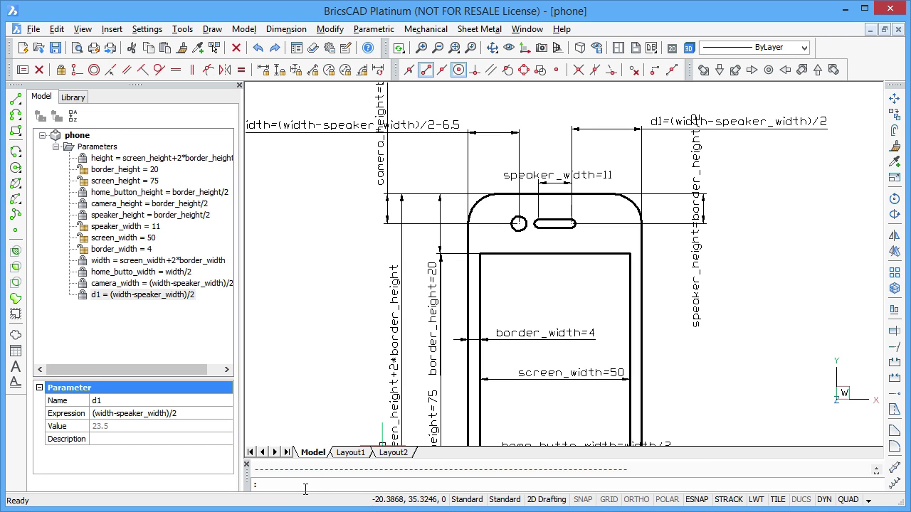
pyautogui.click(82, 29)
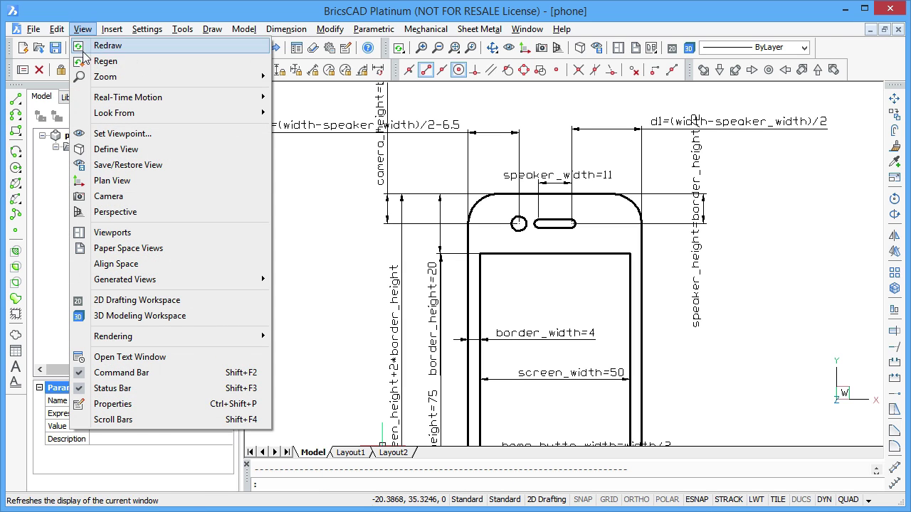
pyautogui.click(211, 360)
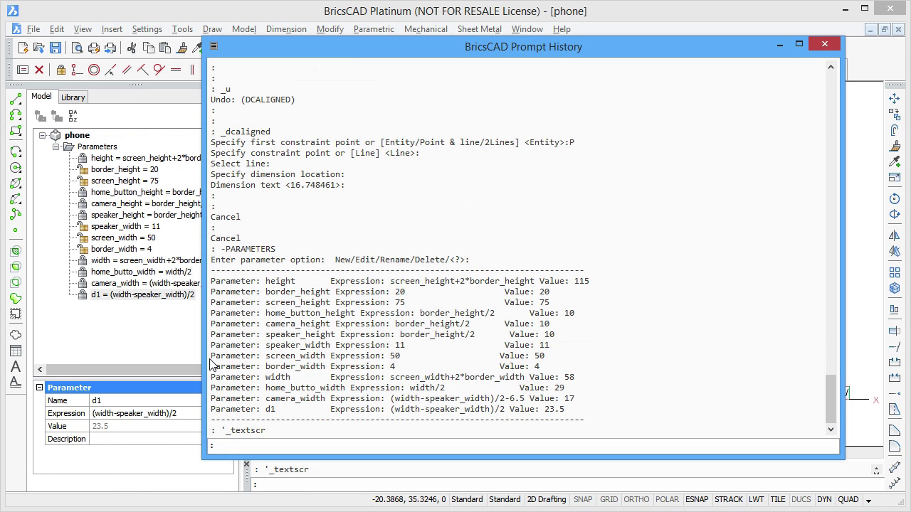
pyautogui.moveTo(288, 285); pyautogui.dragTo(302, 387)
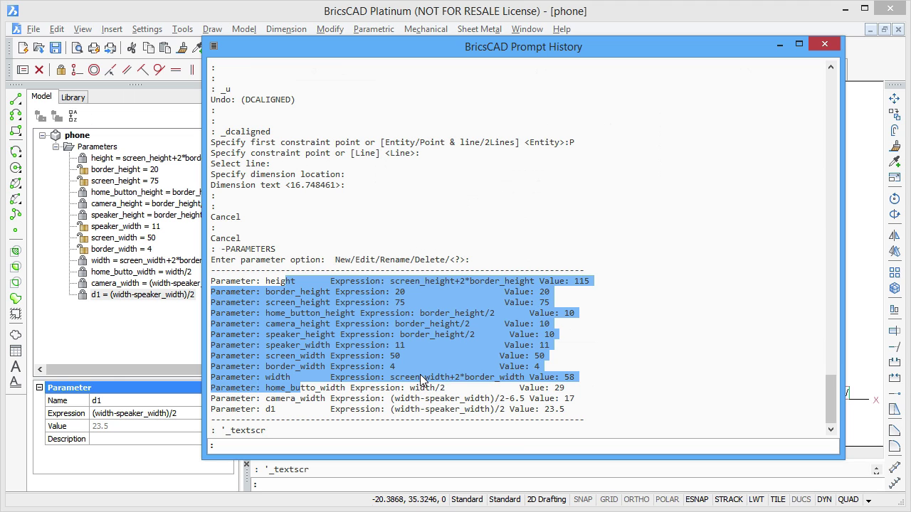
pyautogui.press('Escape')
pyautogui.press('F2')
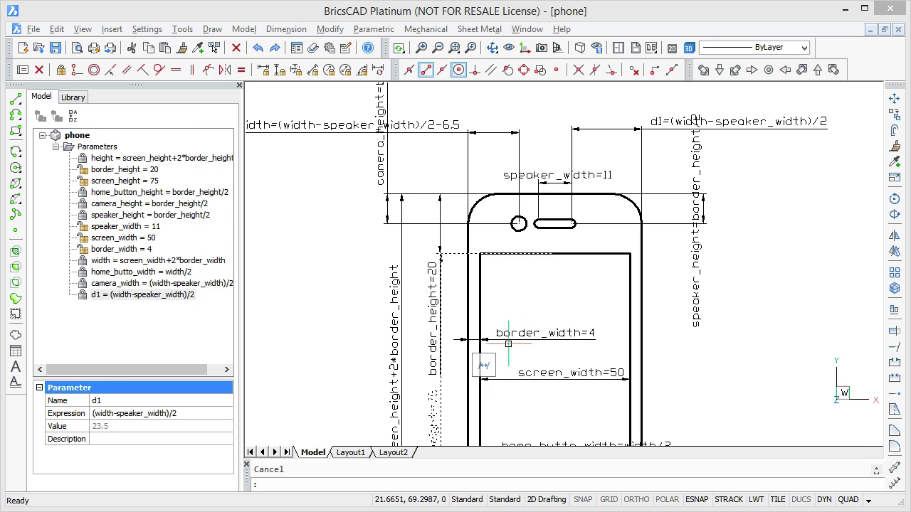
# Add a new parameter to the phone component, name it aspect_ratio and set its expression to 4/3
pyautogui.click(259, 220)
pyautogui.click(78, 136)
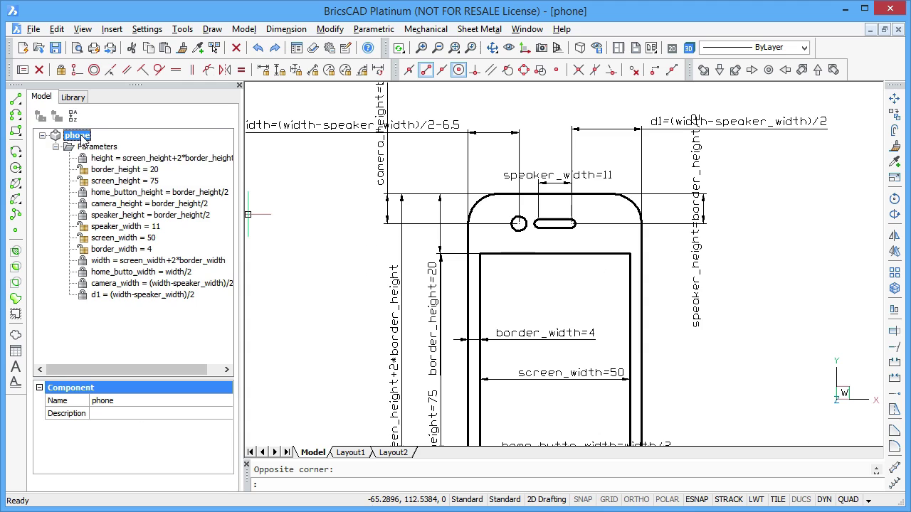
pyautogui.rightClick(80, 138)
pyautogui.click(133, 146)
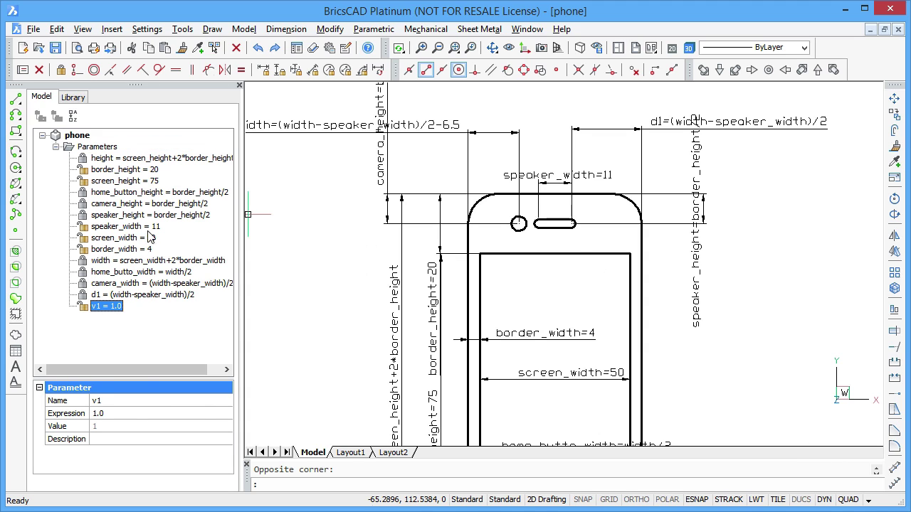
pyautogui.click(135, 400)
pyautogui.write('aspe')
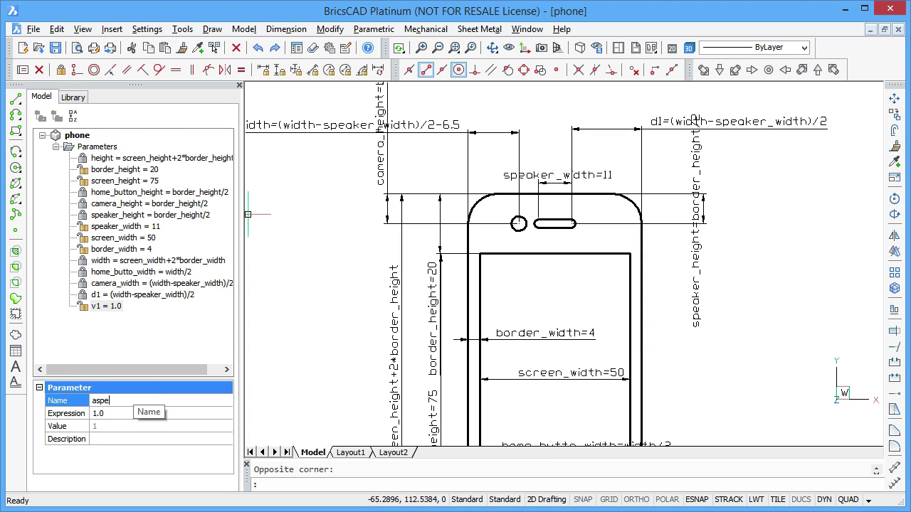
pyautogui.write('ct_ratio')
pyautogui.press('Tab')
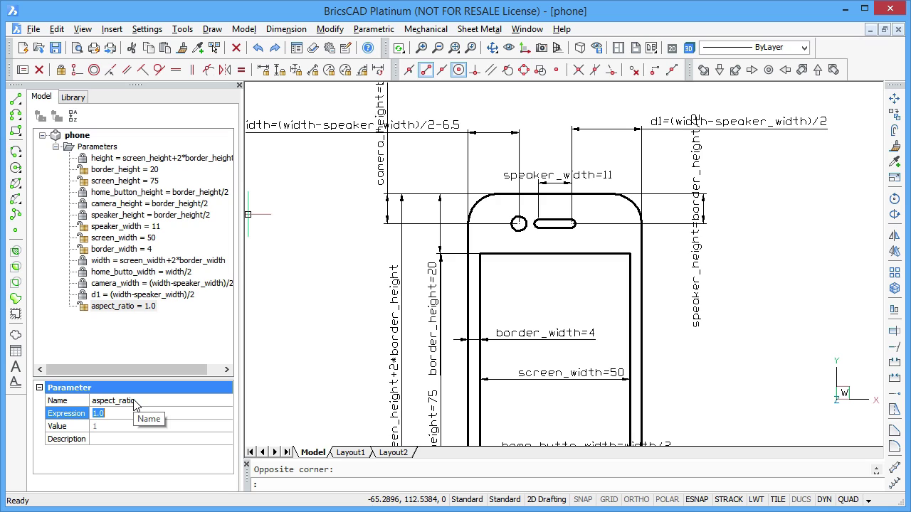
pyautogui.write('4/3')
pyautogui.press('Return')
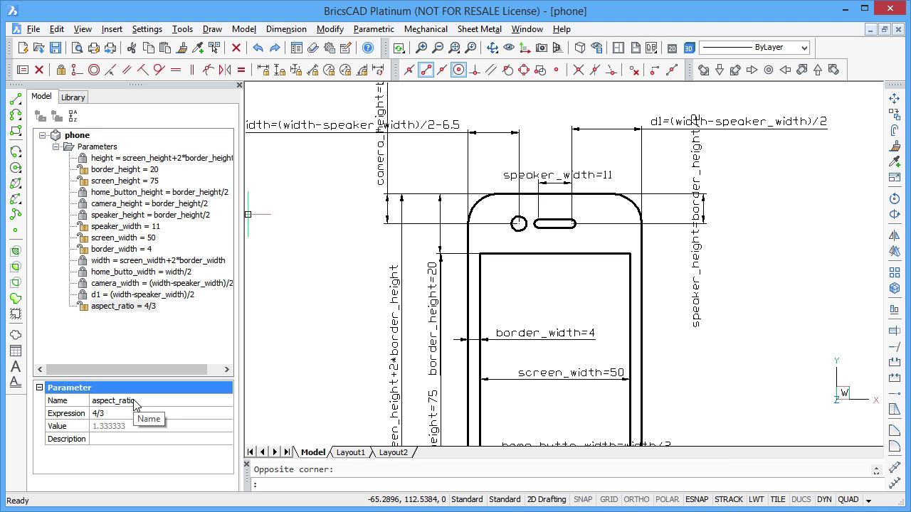
# Set the screen_height parameter's expression to screen_width*aspect_ratio
pyautogui.moveTo(678, 405); pyautogui.dragTo(678, 349, button='middle')
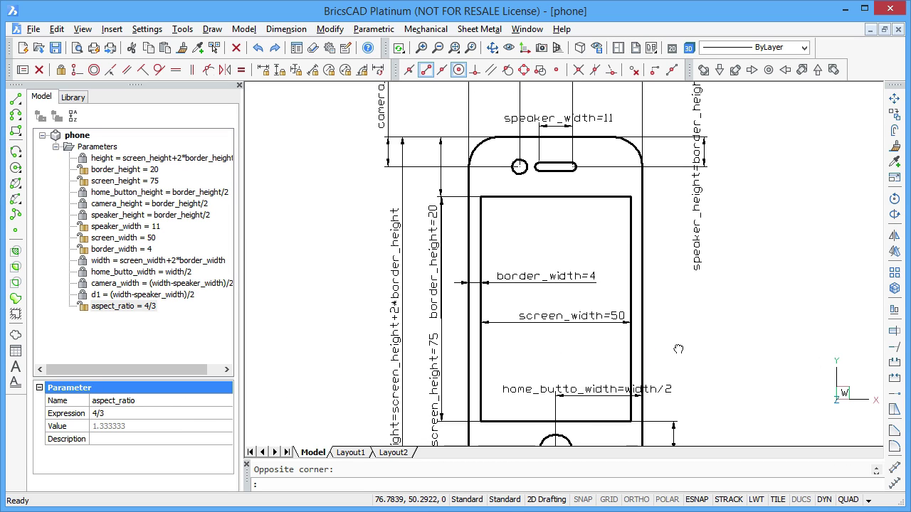
pyautogui.click(429, 340)
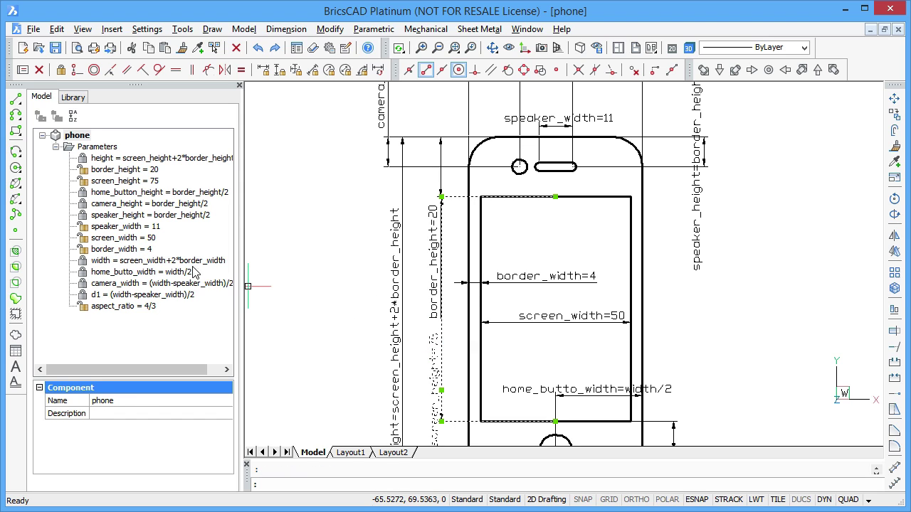
pyautogui.click(125, 182)
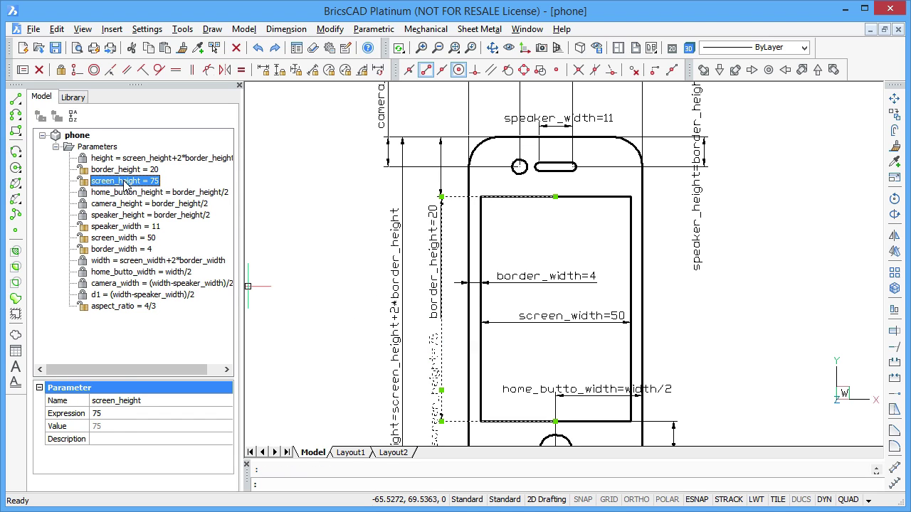
pyautogui.click(126, 414)
pyautogui.write('scree')
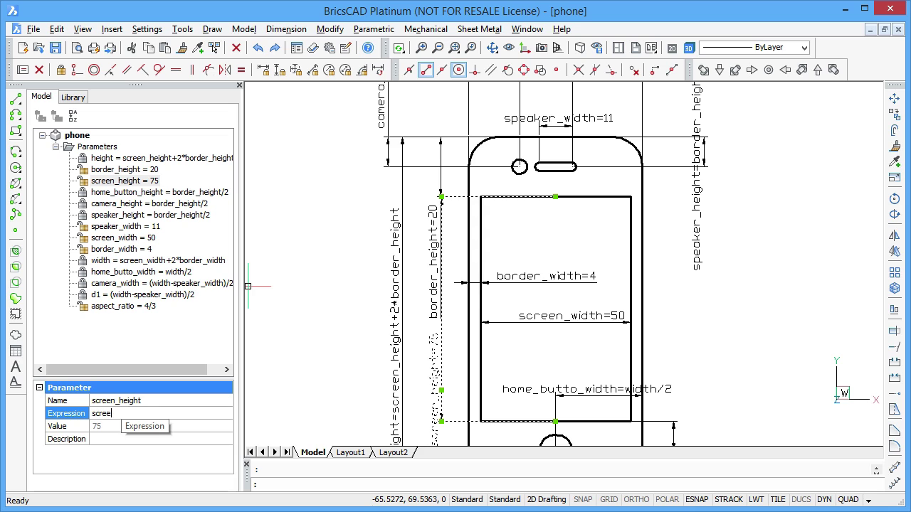
pyautogui.write('n_width')
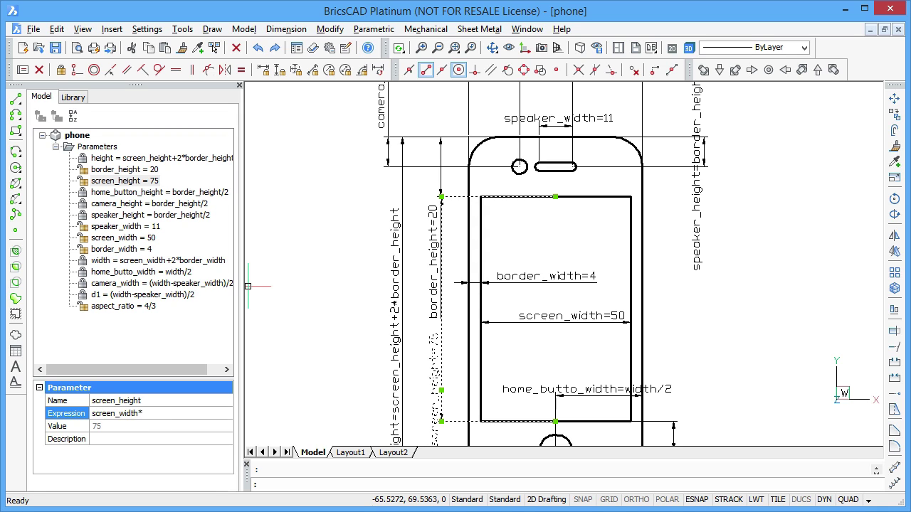
pyautogui.write('*aspect_ratio')
pyautogui.press('Return')
# Set the aspect_ratio parameter's expression to 16/9 and show the whole phone drawing
pyautogui.click(92, 307)
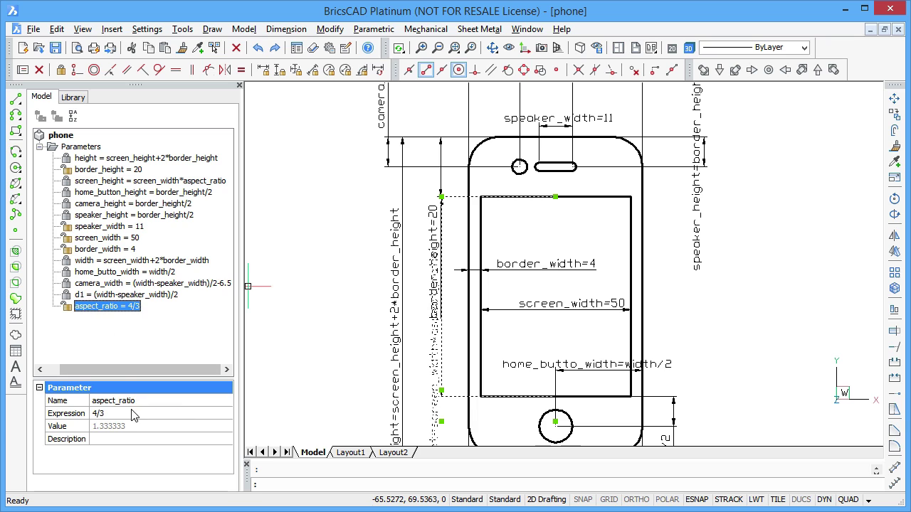
pyautogui.click(132, 413)
pyautogui.write('16')
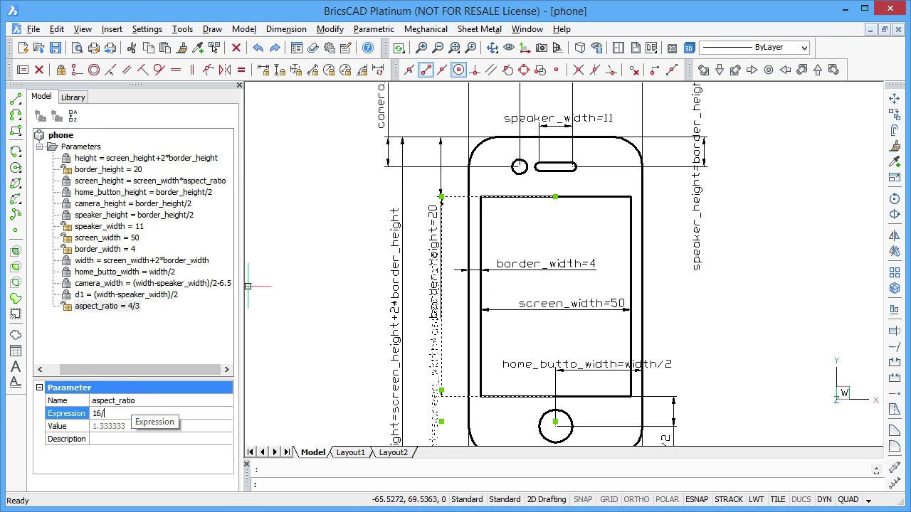
pyautogui.write('/9')
pyautogui.press('Return')
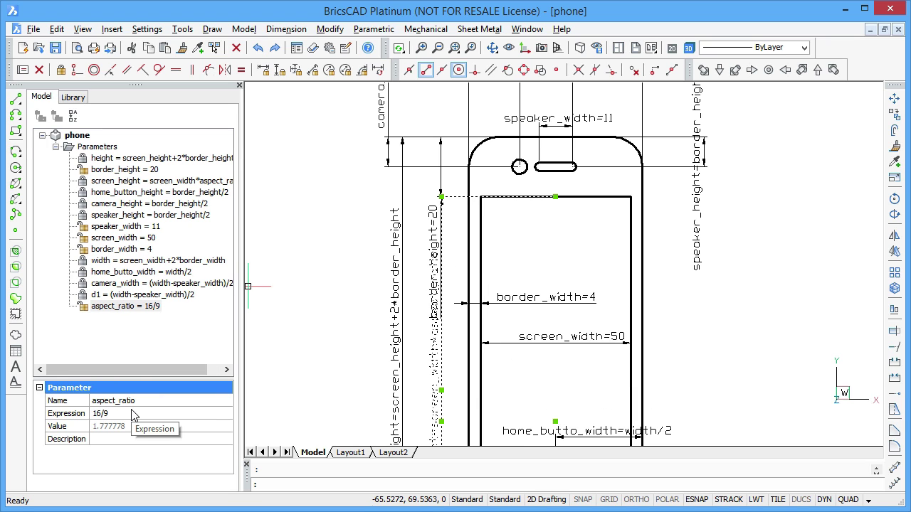
pyautogui.click(459, 49)
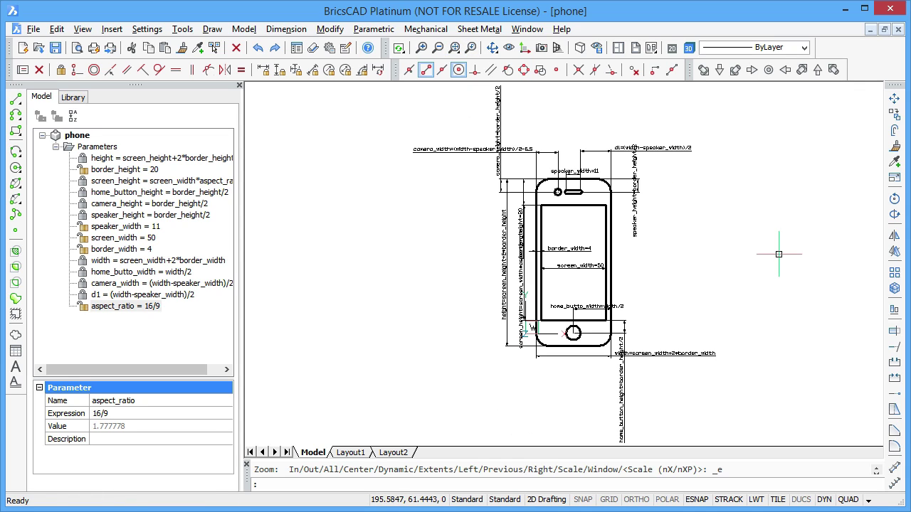
# Set the screen_width parameter's expression to 120
pyautogui.click(141, 240)
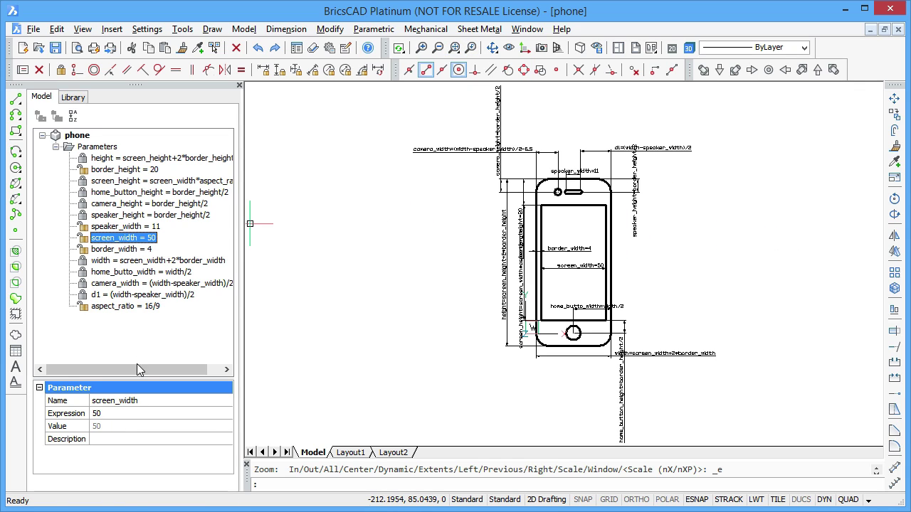
pyautogui.click(122, 417)
pyautogui.write('120')
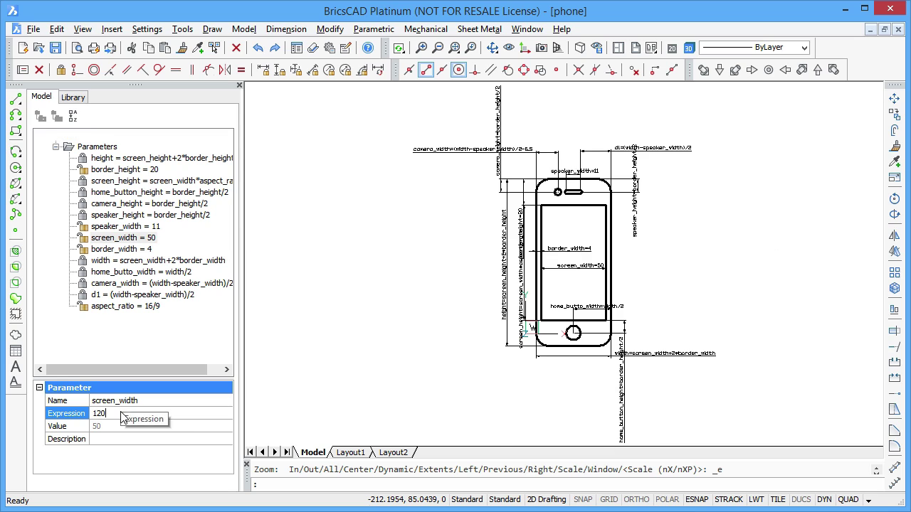
pyautogui.press('Return')
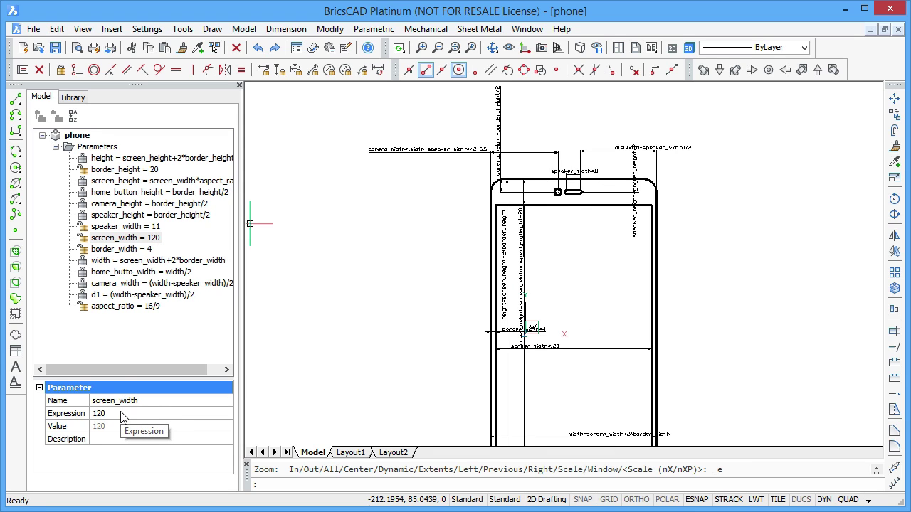
# Link the side border to the upper border by setting border_width's expression to border_height, and inspect the whole phone
pyautogui.click(117, 250)
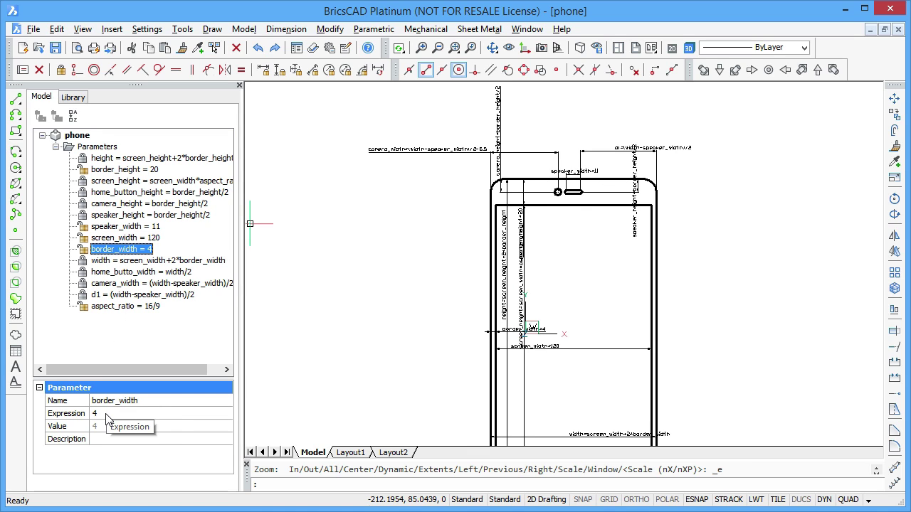
pyautogui.click(107, 416)
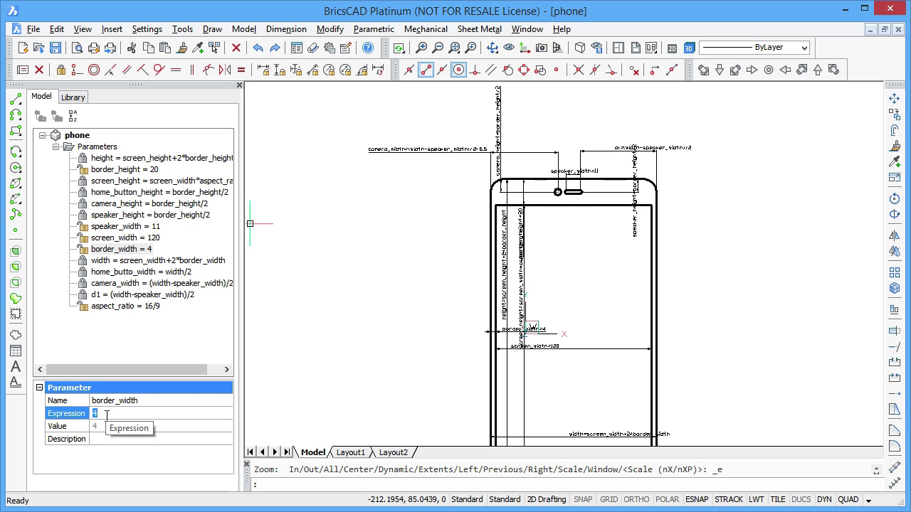
pyautogui.write('border_heig')
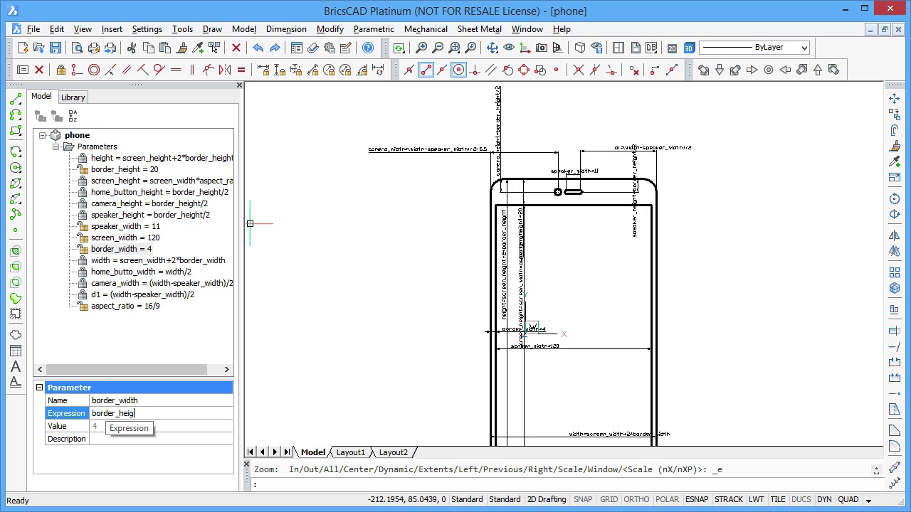
pyautogui.write('ht')
pyautogui.press('Return')
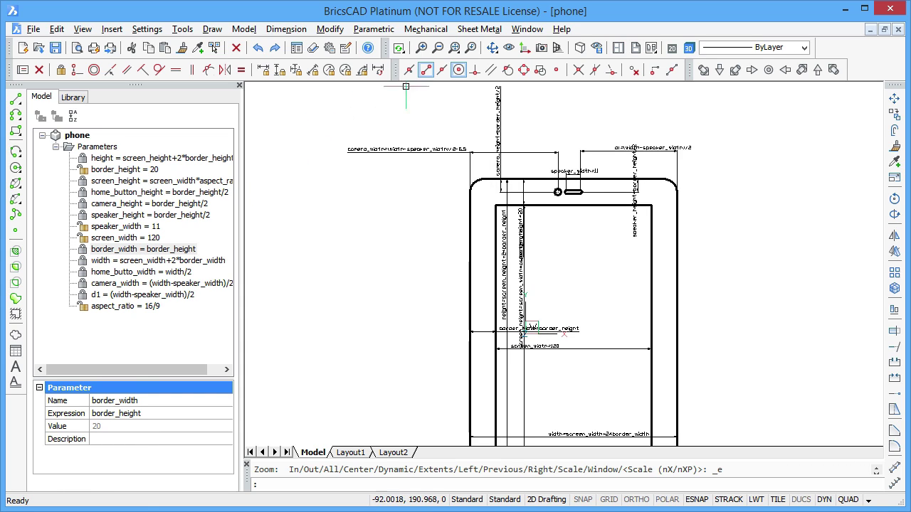
pyautogui.click(454, 47)
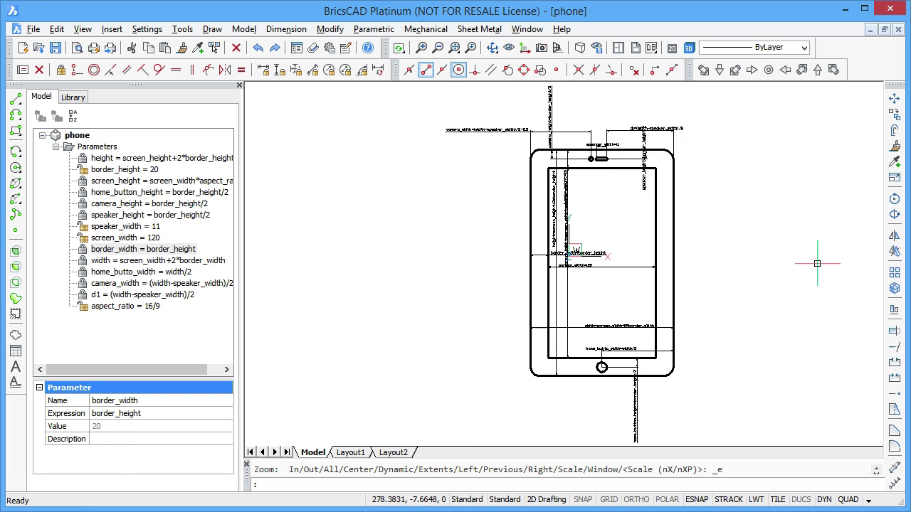
pyautogui.scroll(3, 698, 262)
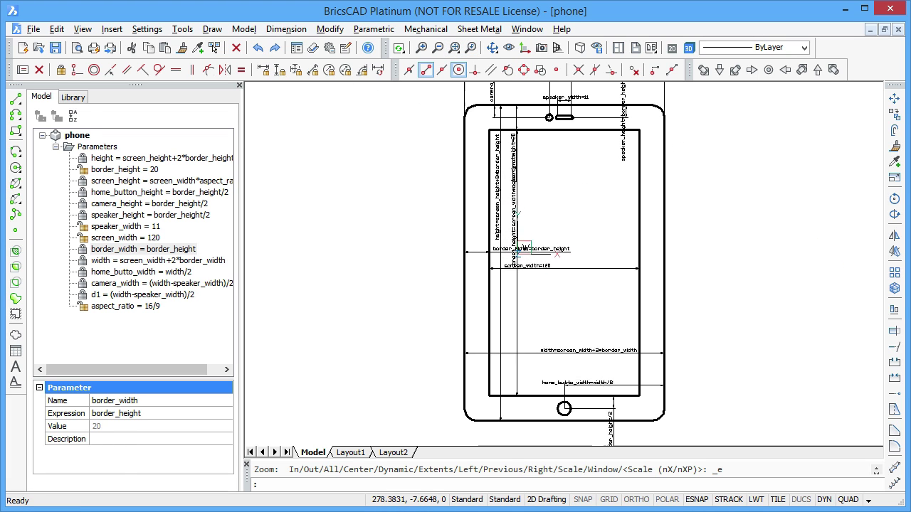
pyautogui.scroll(1, 527, 248)
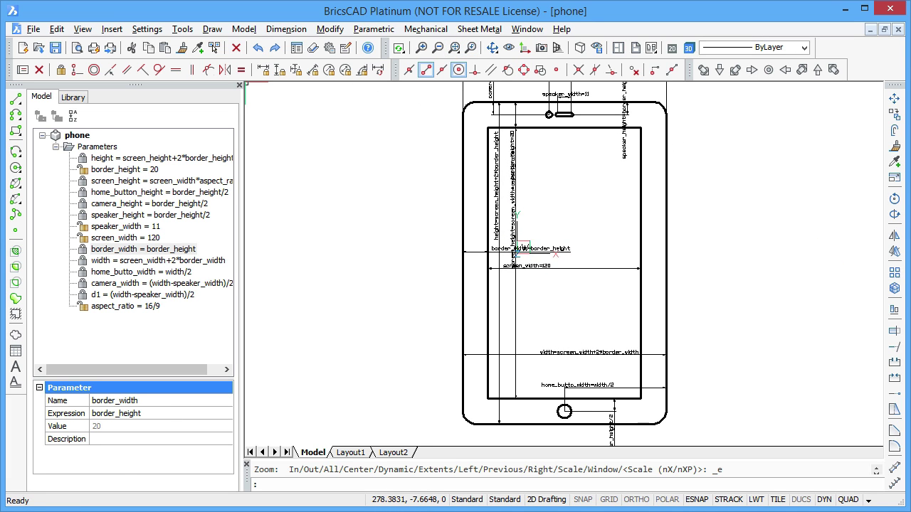